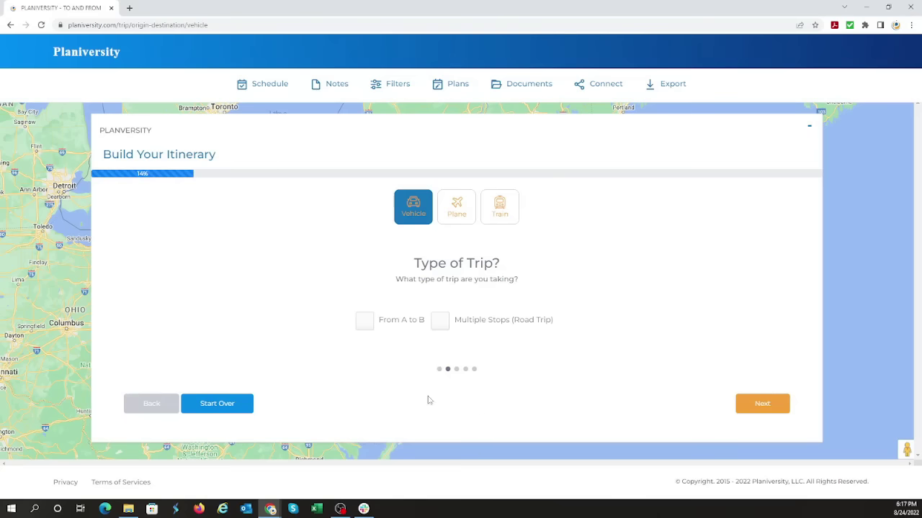
Step: Choose a road trip with multiple stops and set the starting point to Wilmington, DE, USA
{"action": "left_click", "coordinate": [439, 323]}
{"action": "left_click", "coordinate": [751, 407]}
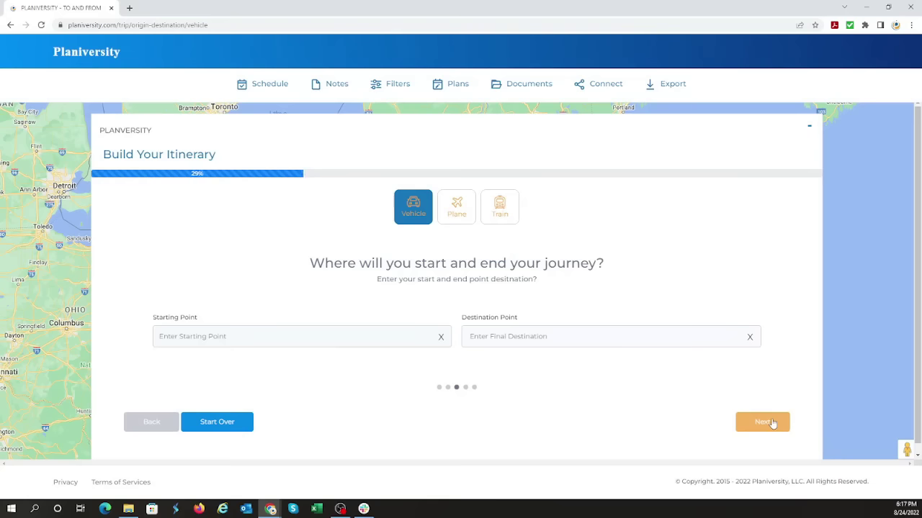
{"action": "left_click", "coordinate": [298, 334]}
{"action": "type", "text": "wilmington"}
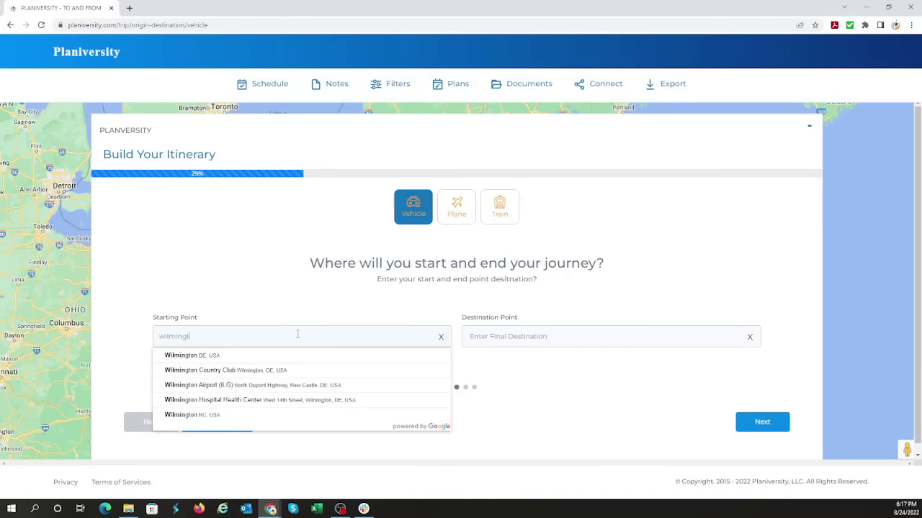
{"action": "left_click", "coordinate": [282, 354]}
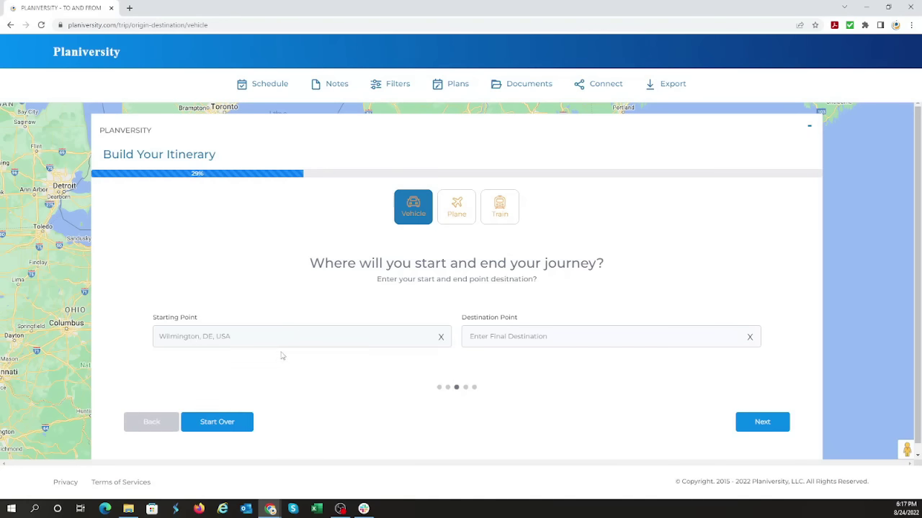
Step: Set the destination point to Denver, CO, USA and check the resulting route on the map
{"action": "left_click", "coordinate": [530, 337]}
{"action": "type", "text": "Denver"}
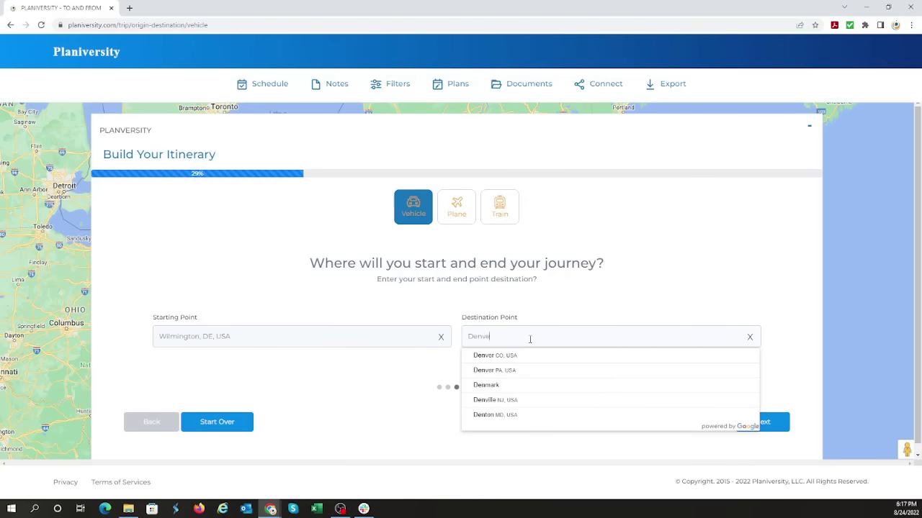
{"action": "left_click", "coordinate": [532, 358]}
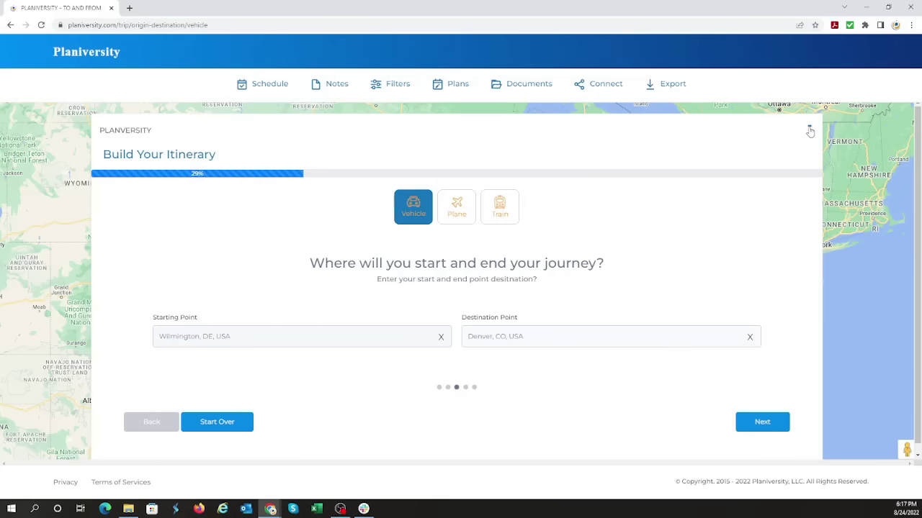
{"action": "left_click", "coordinate": [809, 128]}
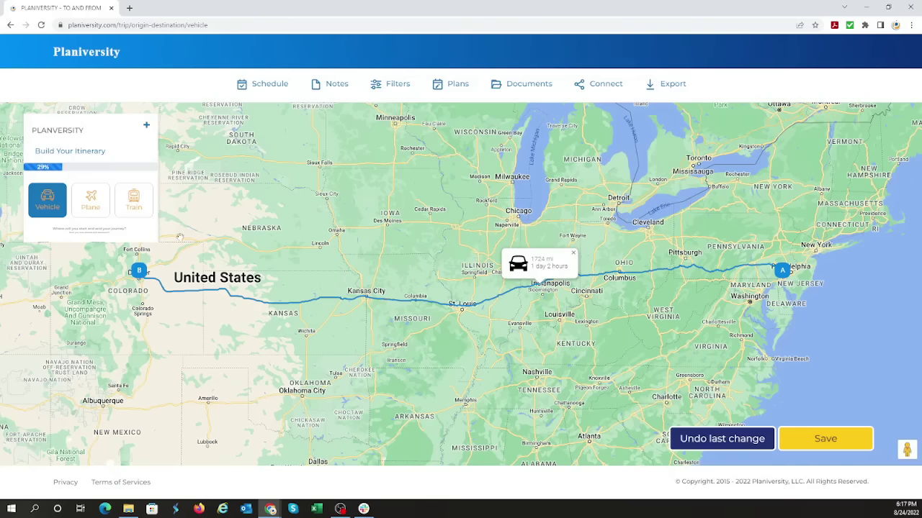
{"action": "left_click", "coordinate": [147, 127]}
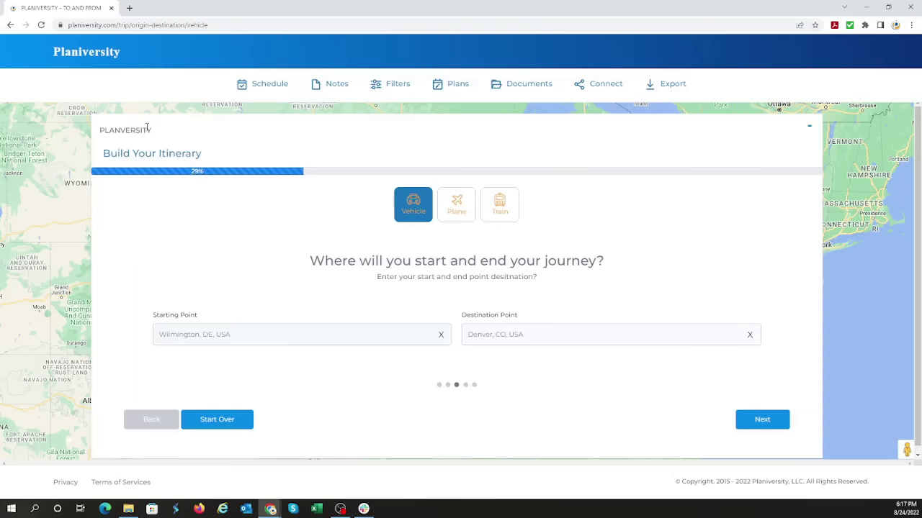
Step: Continue to the trip dates and set the outbound departure to 2022-09-15 and arrival to 2022-09-17
{"action": "left_click", "coordinate": [749, 419]}
{"action": "scroll", "coordinate": [222, 304], "scroll_direction": "down", "scroll_amount": 2}
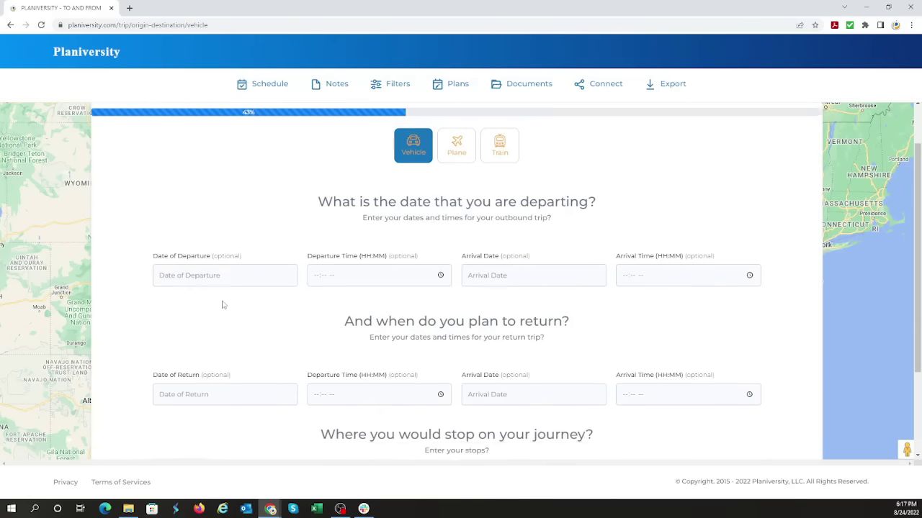
{"action": "left_click", "coordinate": [173, 234]}
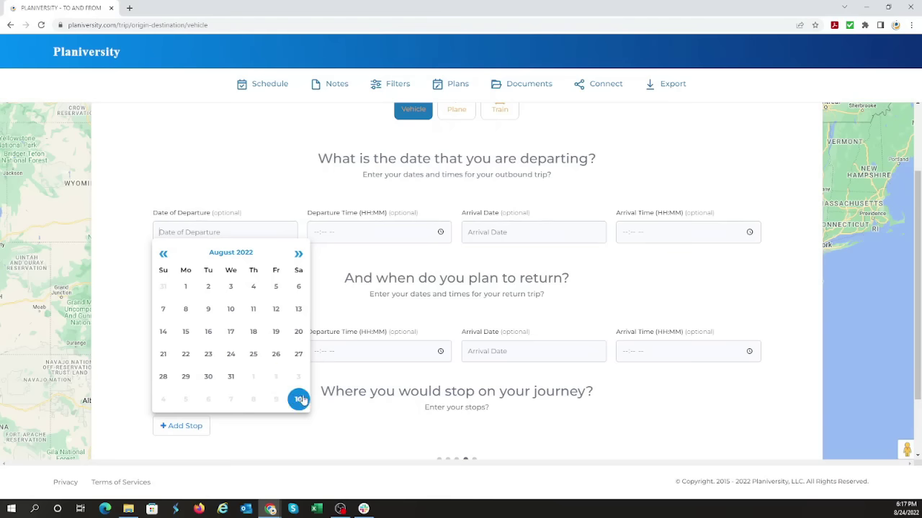
{"action": "left_click", "coordinate": [298, 254]}
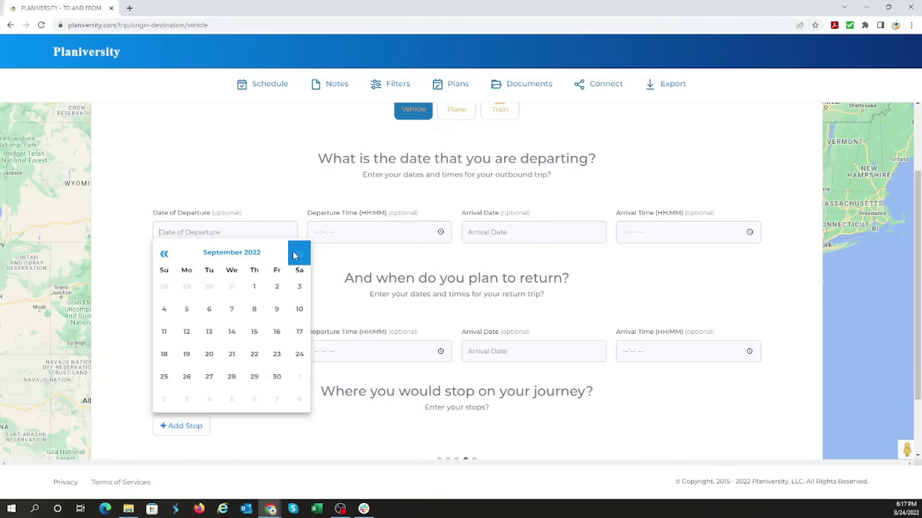
{"action": "left_click", "coordinate": [256, 332]}
{"action": "left_click", "coordinate": [488, 232]}
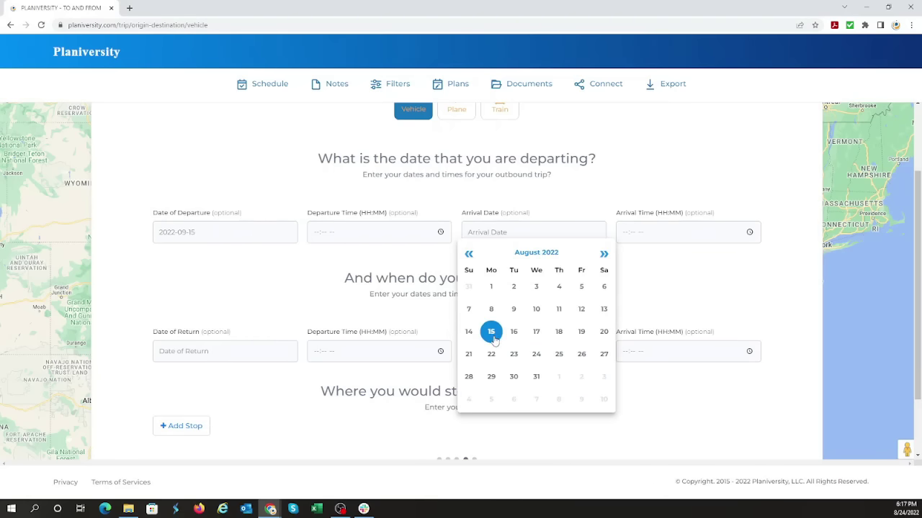
{"action": "left_click", "coordinate": [603, 254]}
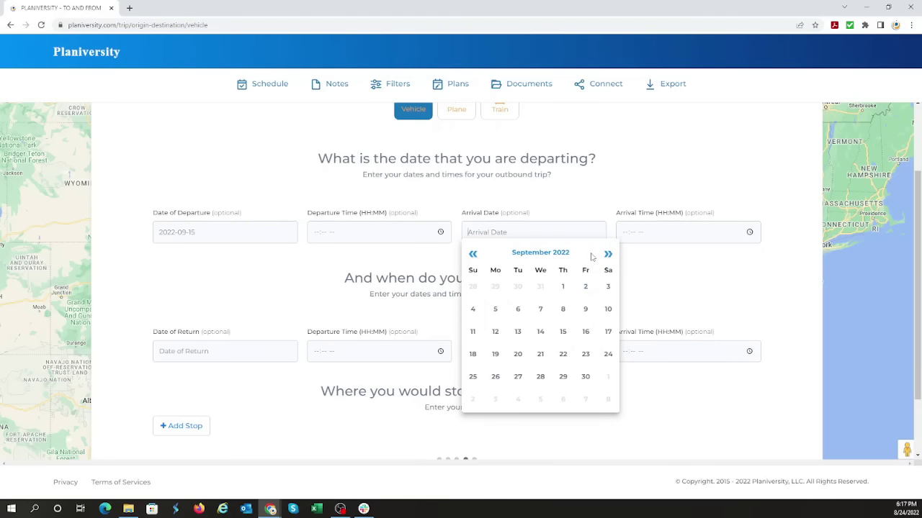
{"action": "left_click", "coordinate": [608, 332]}
Step: Set the outbound departure time to 08:00 AM and the outbound arrival time to 05:00 PM
{"action": "left_click", "coordinate": [316, 232]}
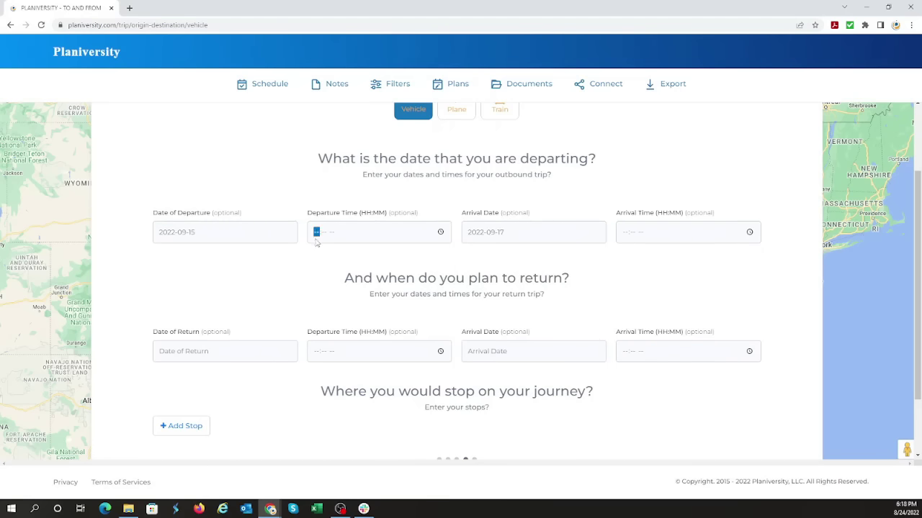
{"action": "type", "text": "0800"}
{"action": "key", "text": "Tab"}
{"action": "key", "text": "Tab"}
{"action": "type", "text": "0500p"}
{"action": "left_click", "coordinate": [232, 300]}
Step: Set the date of return to 2022-09-30 and the return arrival date to 2022-10-02
{"action": "left_click", "coordinate": [211, 352]}
{"action": "left_click", "coordinate": [298, 174]}
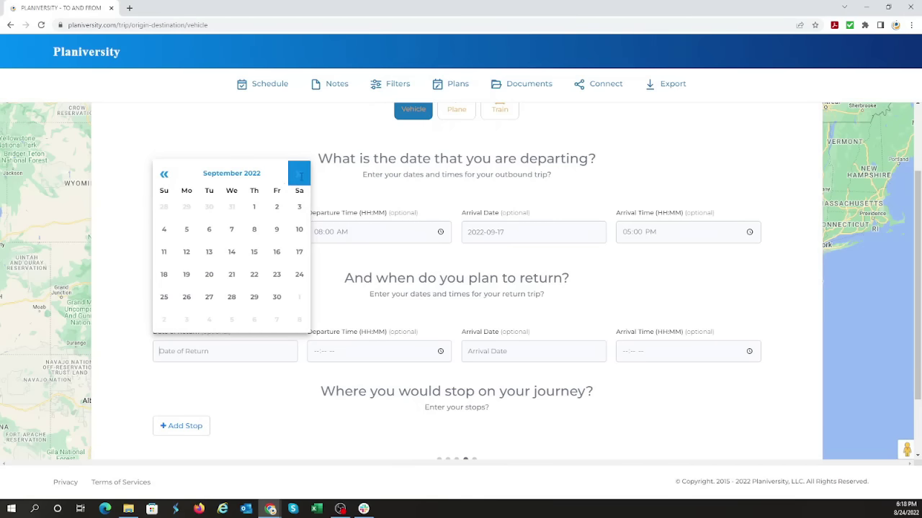
{"action": "left_click", "coordinate": [277, 298]}
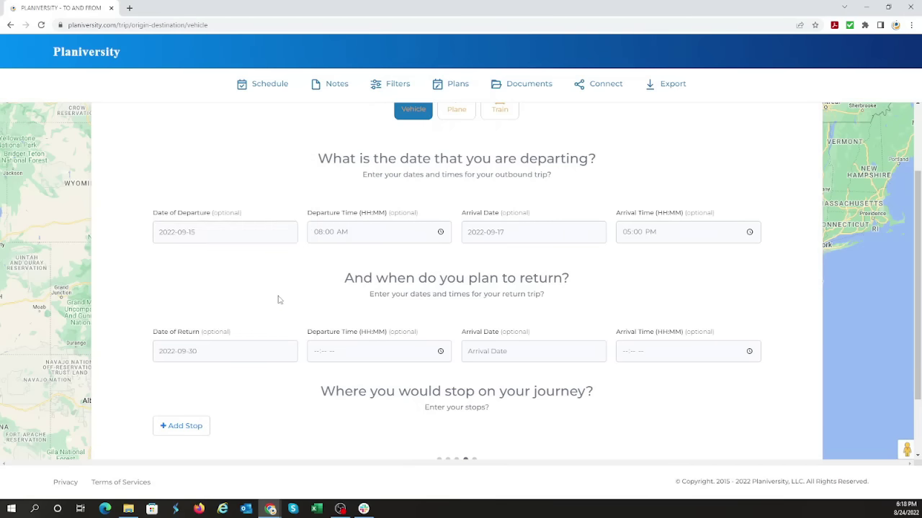
{"action": "left_click", "coordinate": [507, 352]}
{"action": "left_click", "coordinate": [604, 175]}
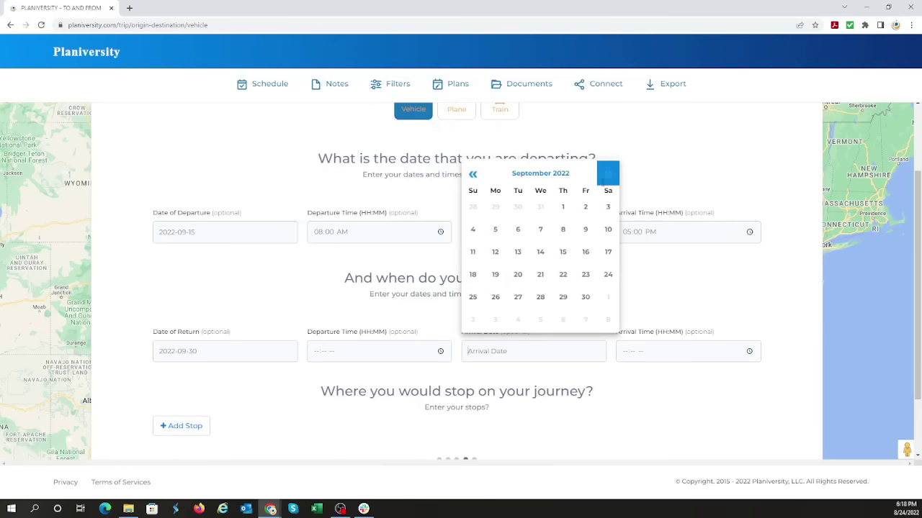
{"action": "left_click", "coordinate": [472, 319]}
Step: Set the return departure time to 08:00 AM and the return arrival time to 05:00 PM
{"action": "left_click", "coordinate": [320, 357]}
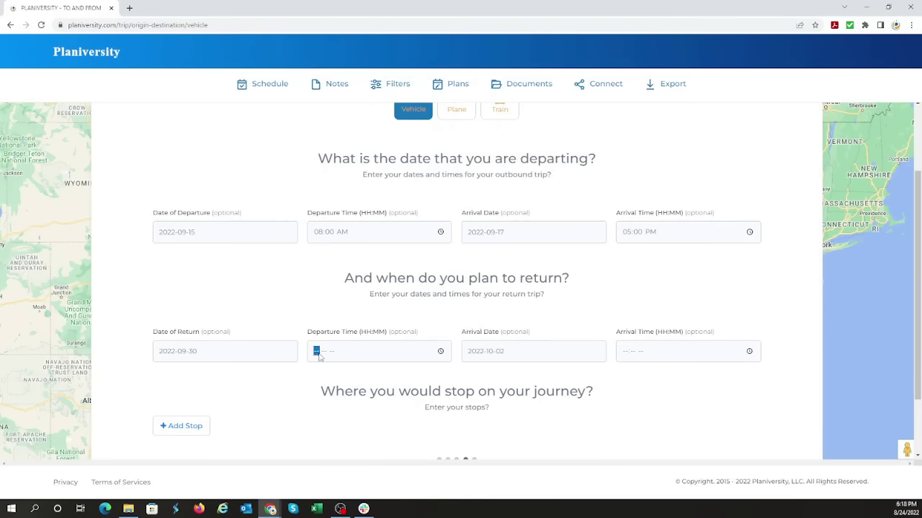
{"action": "type", "text": "0800a"}
{"action": "key", "text": "Tab"}
{"action": "key", "text": "Tab"}
{"action": "type", "text": "0500p"}
{"action": "left_click", "coordinate": [646, 308]}
Step: Re-enter 05:00 as the outbound arrival time and review the outbound and return schedule
{"action": "left_click", "coordinate": [629, 234]}
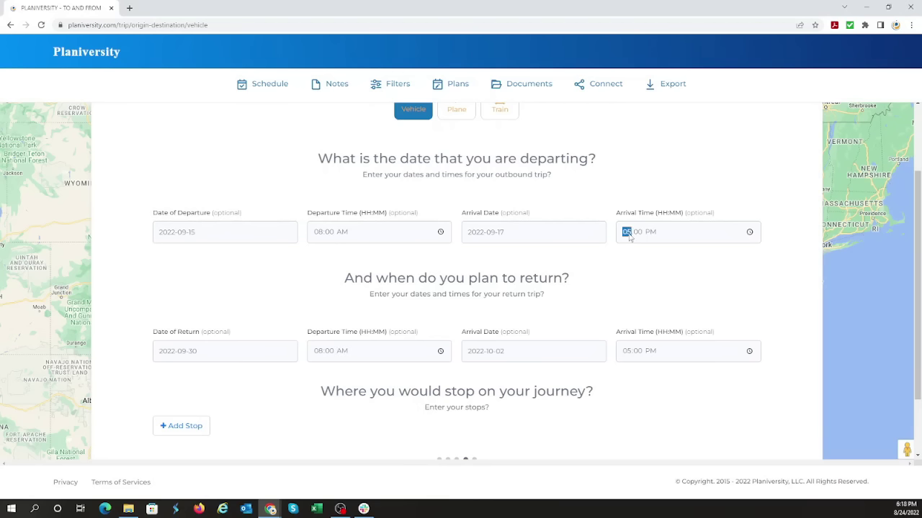
{"action": "type", "text": "0500"}
{"action": "scroll", "coordinate": [377, 319], "scroll_direction": "down", "scroll_amount": 2}
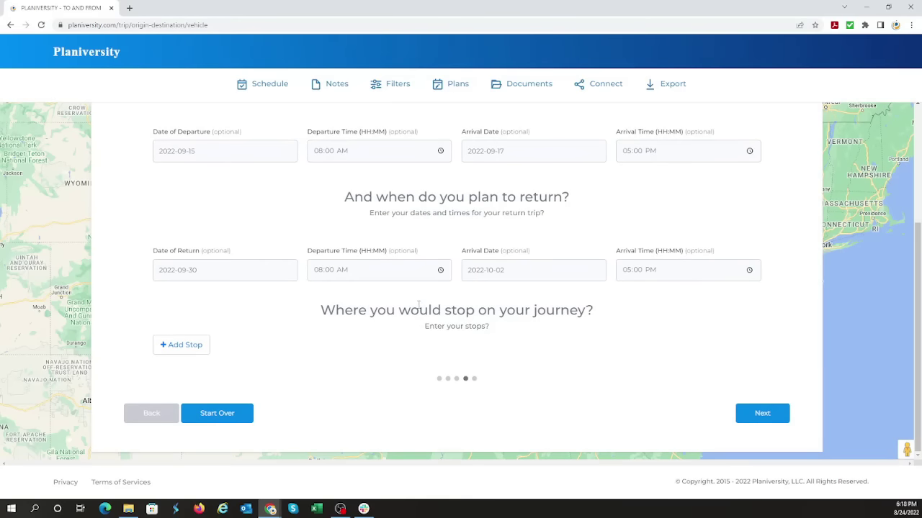
{"action": "scroll", "coordinate": [417, 305], "scroll_direction": "up", "scroll_amount": 4}
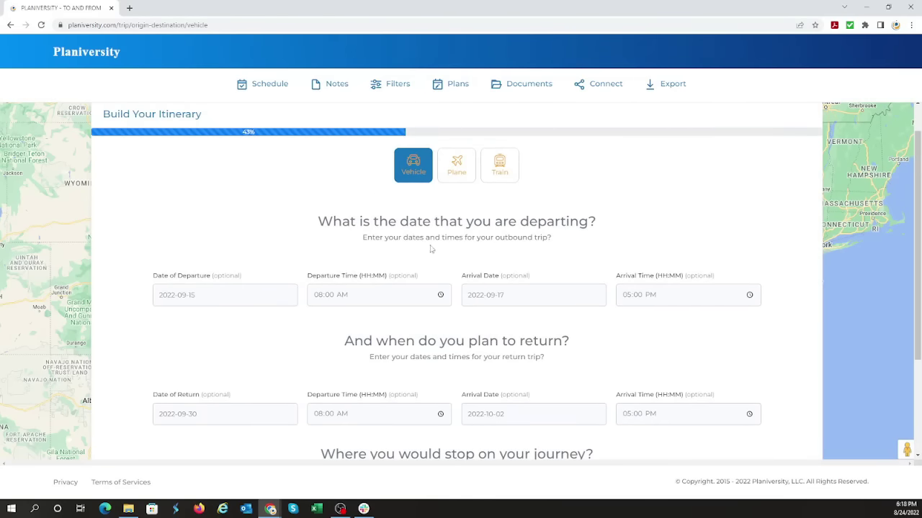
{"action": "scroll", "coordinate": [461, 274], "scroll_direction": "down", "scroll_amount": 4}
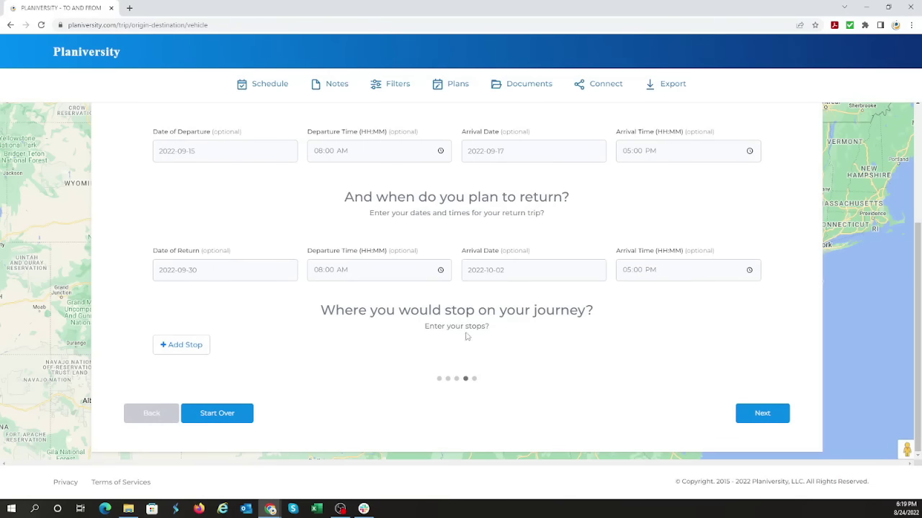
Step: Add a first stop to the journey with Indianapolis, IN, USA as its destination
{"action": "left_click", "coordinate": [188, 346]}
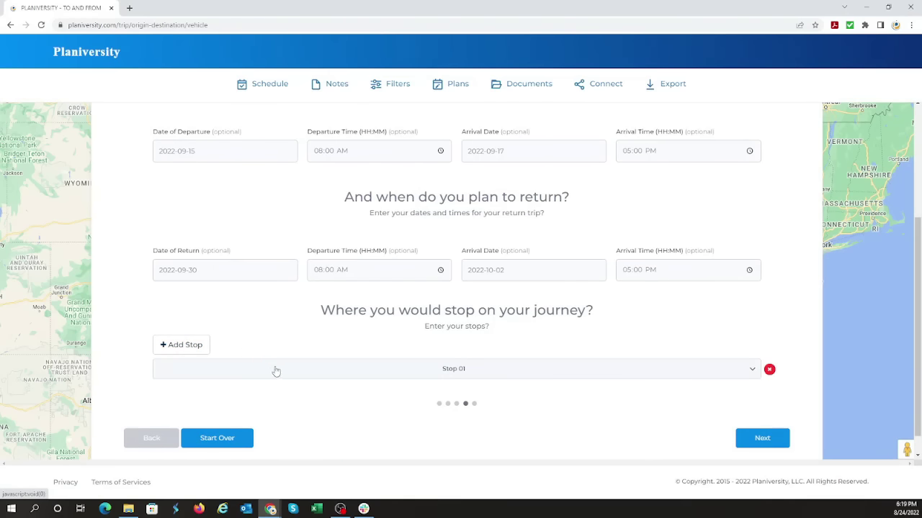
{"action": "left_click", "coordinate": [332, 368]}
{"action": "scroll", "coordinate": [348, 391], "scroll_direction": "down", "scroll_amount": 2}
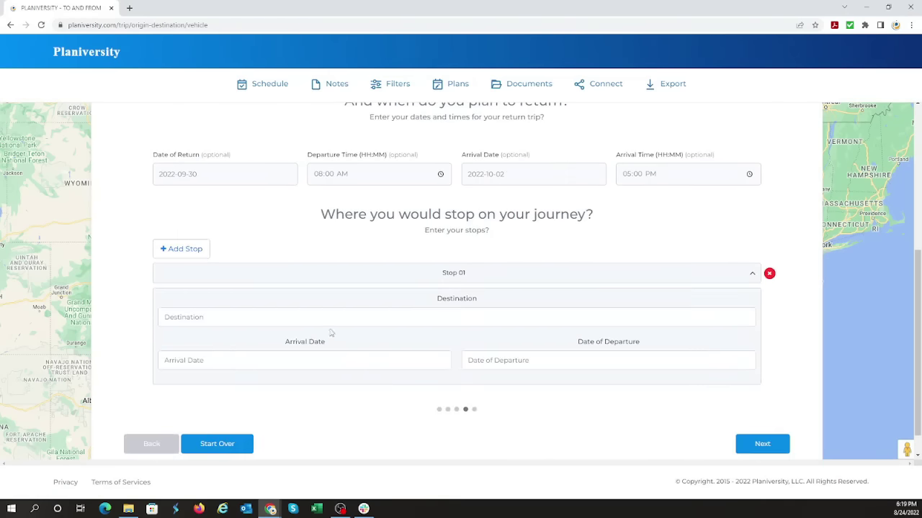
{"action": "left_click", "coordinate": [331, 321]}
{"action": "type", "text": "India"}
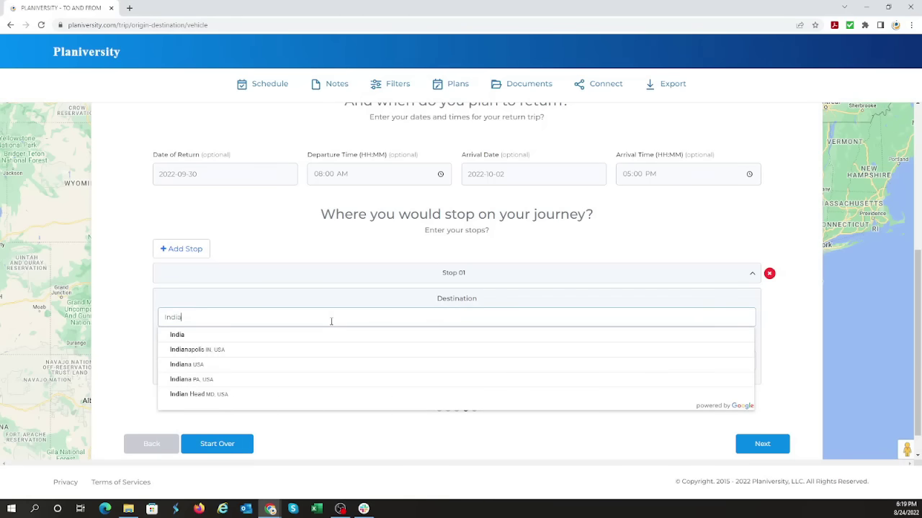
{"action": "left_click", "coordinate": [316, 350]}
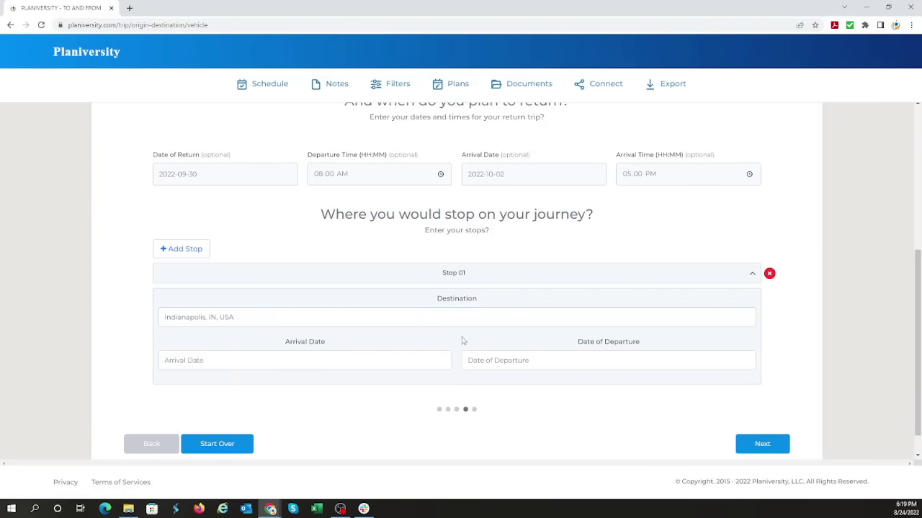
Step: Set the Indianapolis stop's arrival date to 2022-09-15 and departure date to 2022-09-16, and collapse its details
{"action": "left_click", "coordinate": [347, 366]}
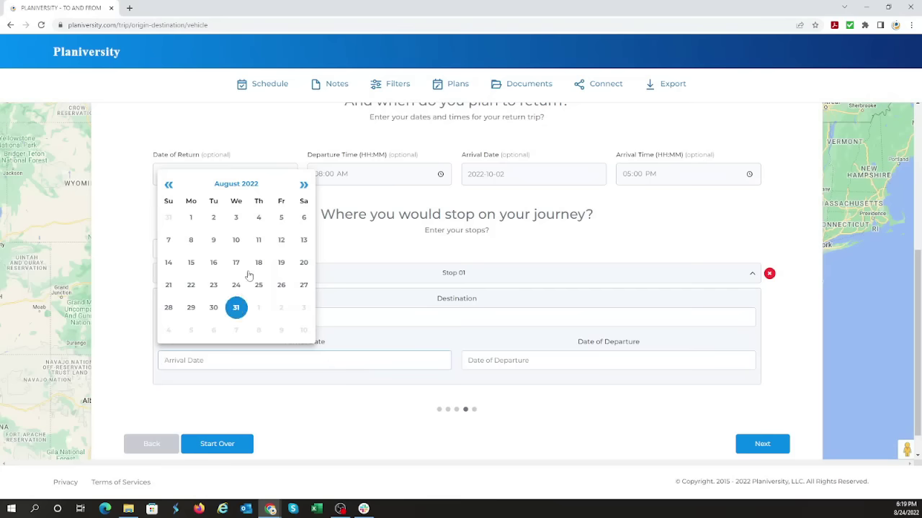
{"action": "left_click", "coordinate": [304, 184]}
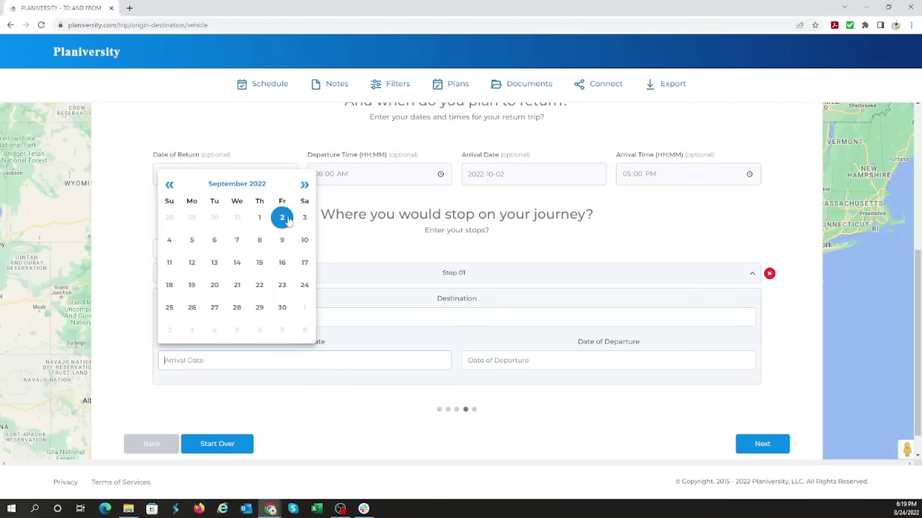
{"action": "left_click", "coordinate": [259, 262]}
{"action": "left_click", "coordinate": [497, 364]}
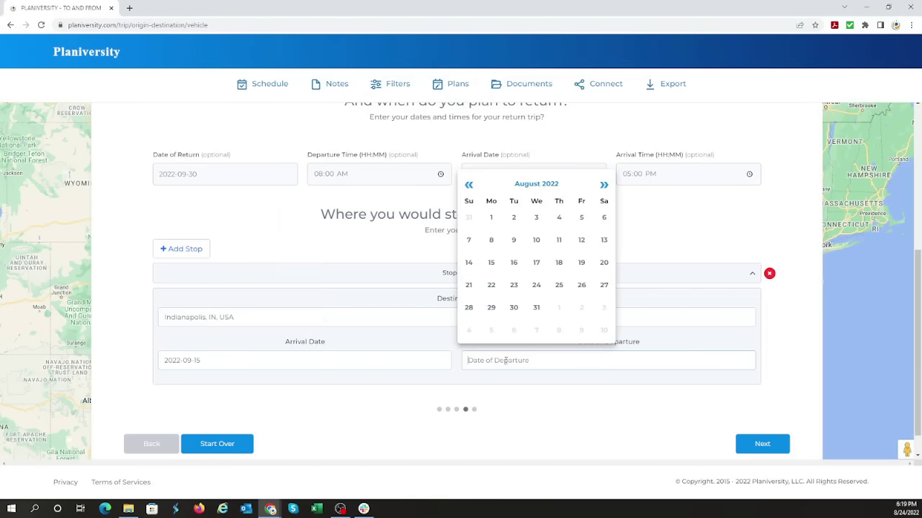
{"action": "left_click", "coordinate": [608, 185]}
{"action": "left_click", "coordinate": [587, 263]}
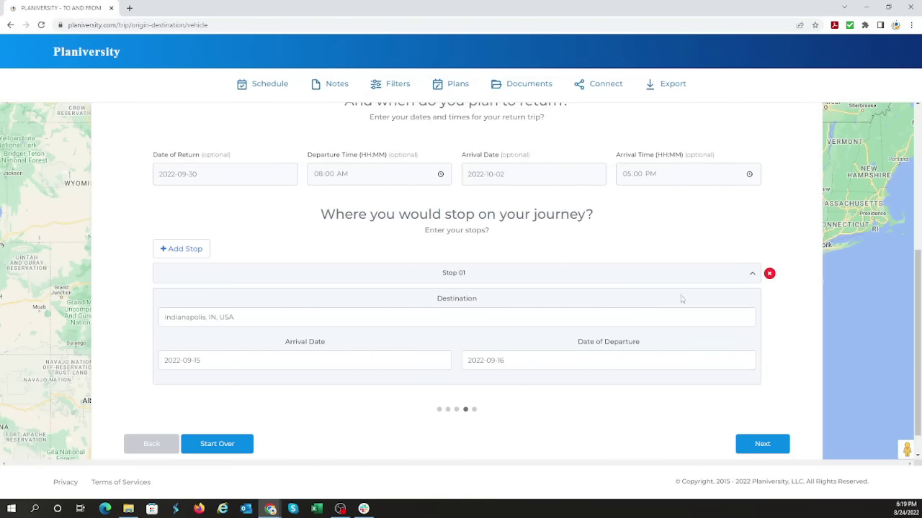
{"action": "left_click", "coordinate": [750, 276]}
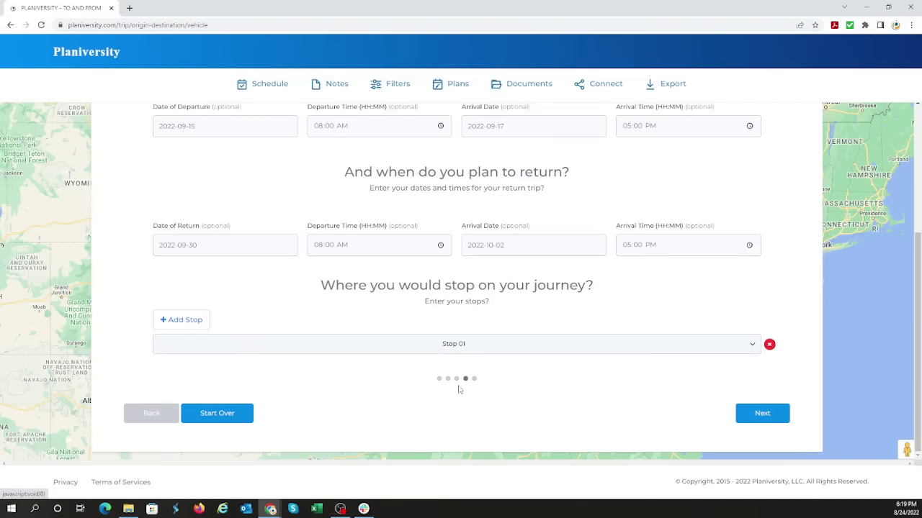
Step: Add a second stop to the journey with Kansas City, MO, USA as its destination
{"action": "left_click", "coordinate": [185, 322]}
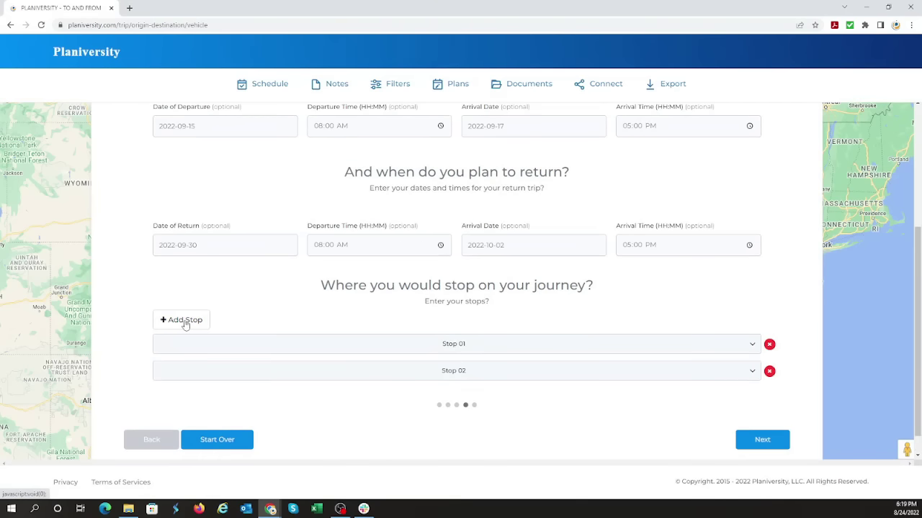
{"action": "left_click", "coordinate": [446, 372]}
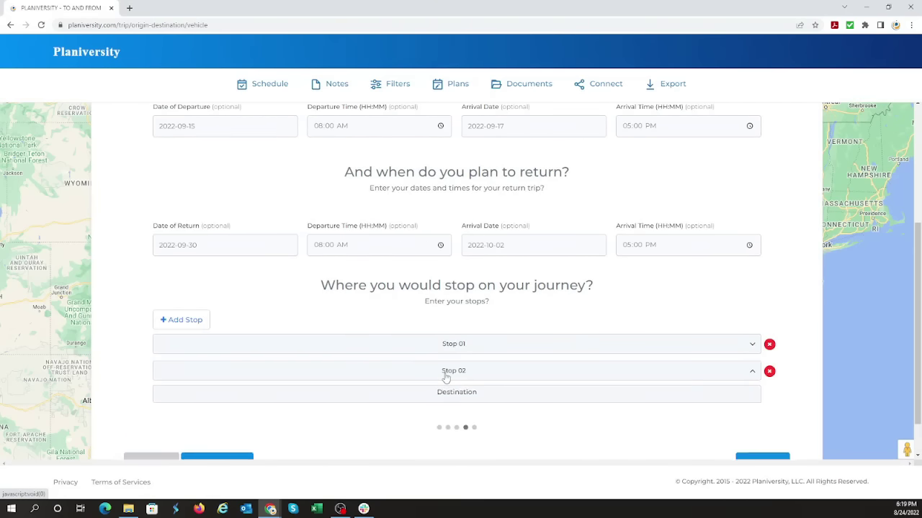
{"action": "scroll", "coordinate": [432, 397], "scroll_direction": "down", "scroll_amount": 2}
{"action": "left_click", "coordinate": [409, 324]}
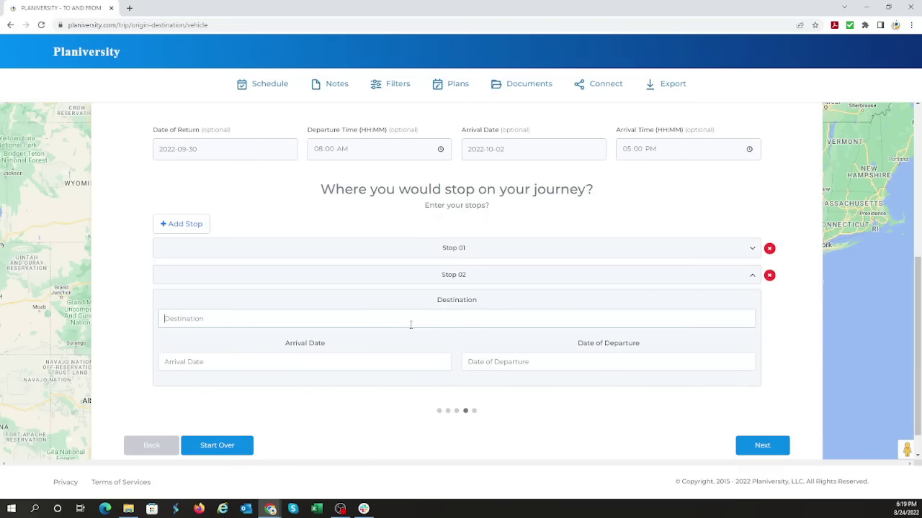
{"action": "type", "text": "K"}
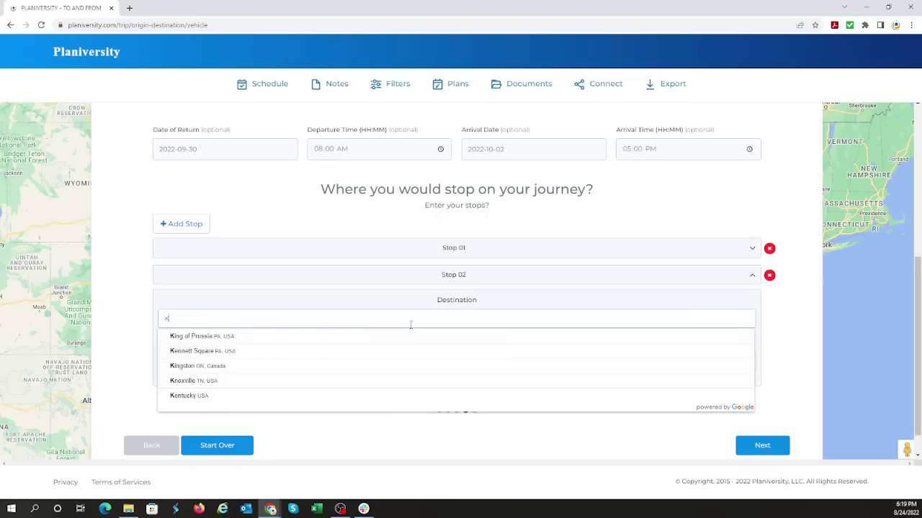
{"action": "type", "text": "ansas"}
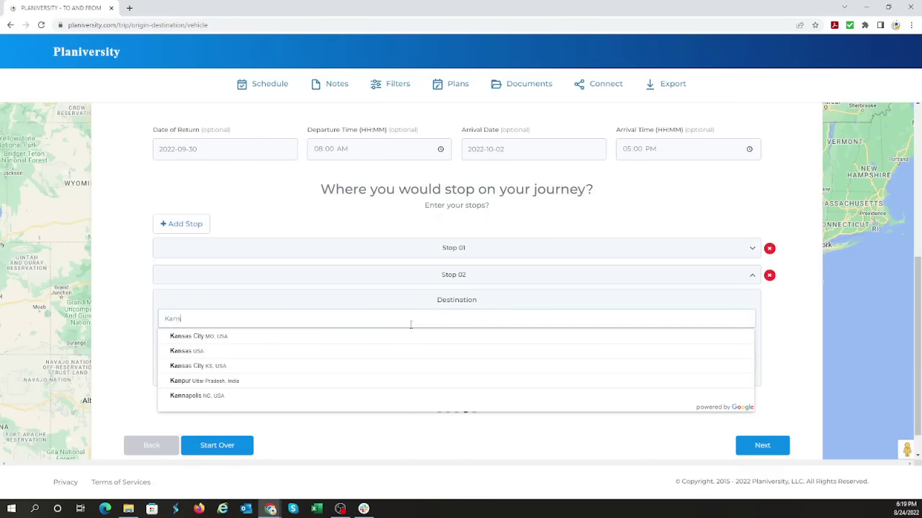
{"action": "left_click", "coordinate": [318, 337]}
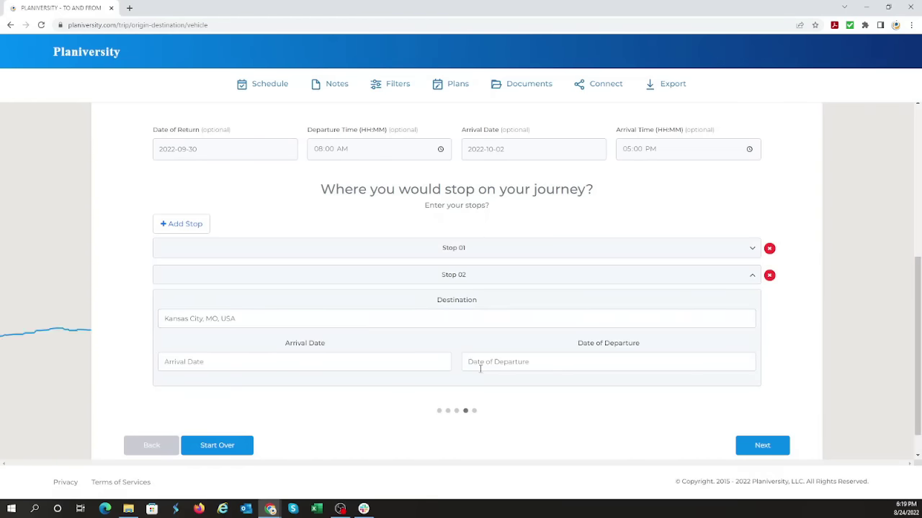
Step: Set the Kansas City stop's arrival date to 2022-09-16 and departure date to 2022-09-17, collapse its details and continue to the hotel question
{"action": "left_click", "coordinate": [372, 362]}
{"action": "left_click", "coordinate": [304, 186]}
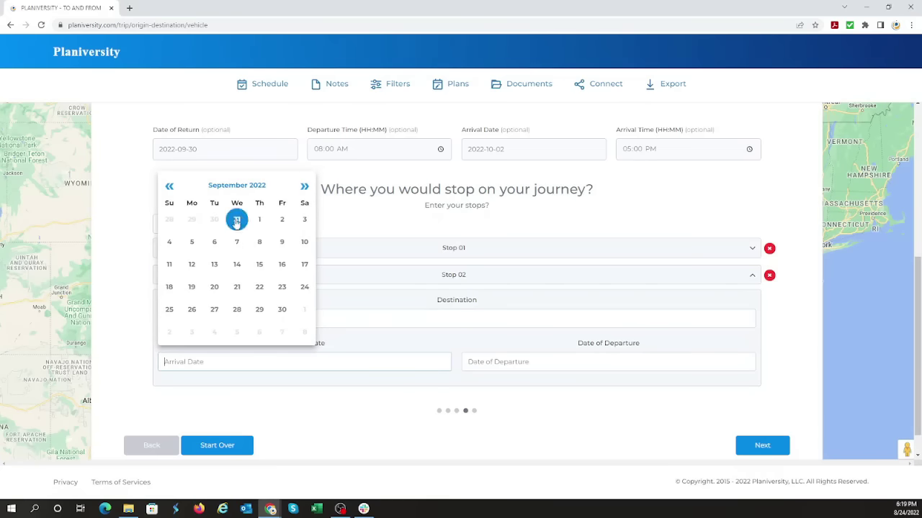
{"action": "left_click", "coordinate": [281, 264]}
{"action": "left_click", "coordinate": [475, 362]}
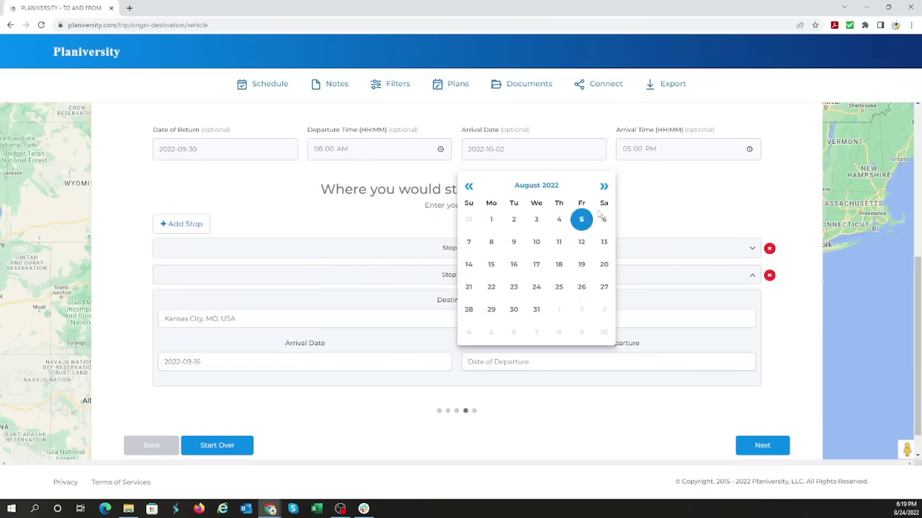
{"action": "left_click", "coordinate": [607, 186]}
{"action": "left_click", "coordinate": [607, 264]}
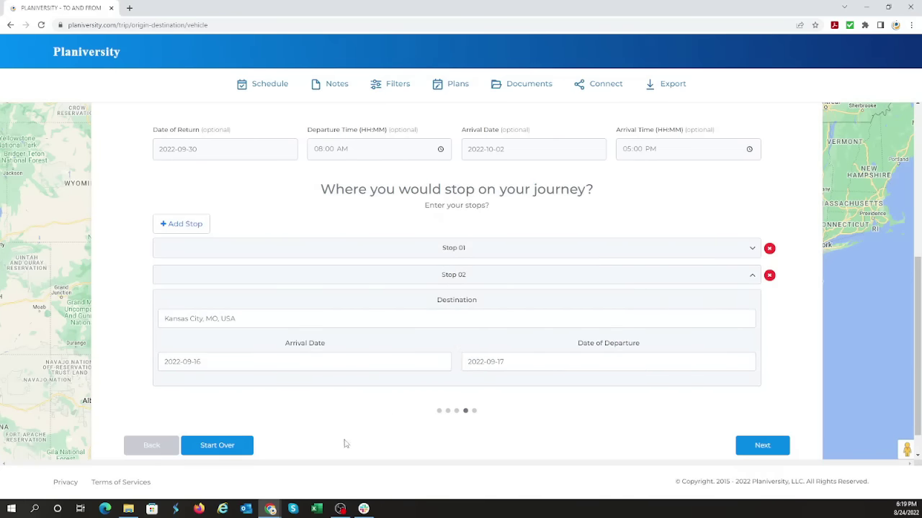
{"action": "left_click", "coordinate": [750, 275]}
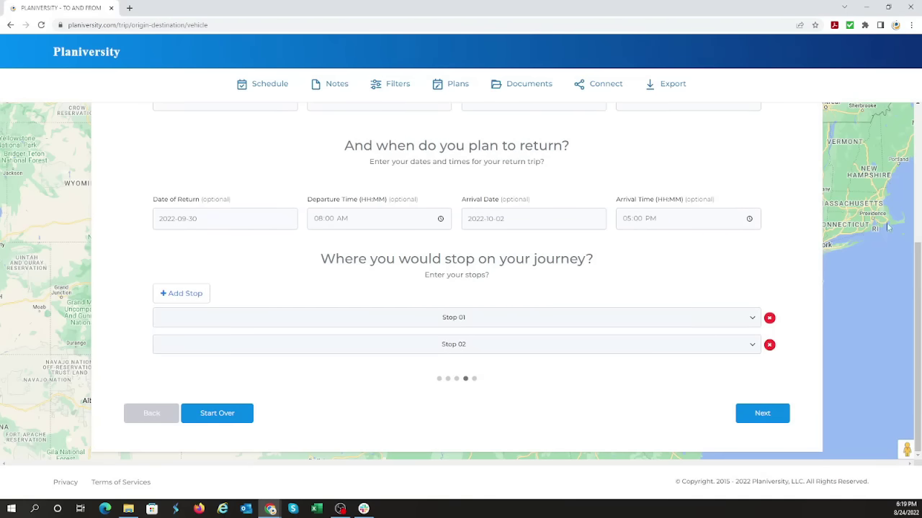
{"action": "scroll", "coordinate": [72, 252], "scroll_direction": "up", "scroll_amount": 1}
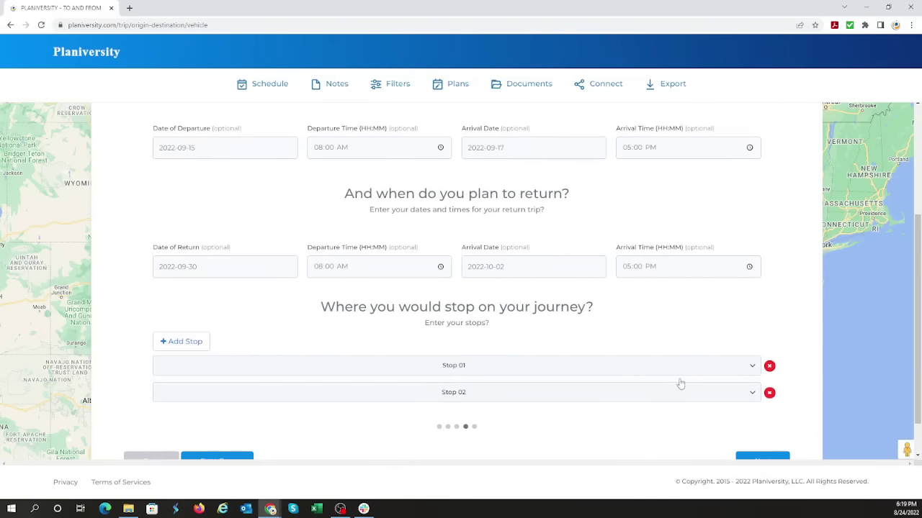
{"action": "scroll", "coordinate": [720, 386], "scroll_direction": "down", "scroll_amount": 1}
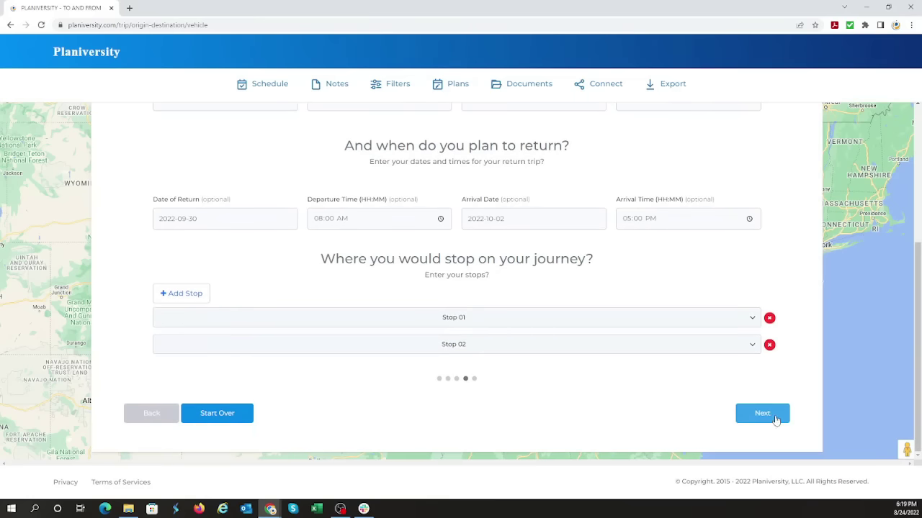
{"action": "left_click", "coordinate": [775, 418]}
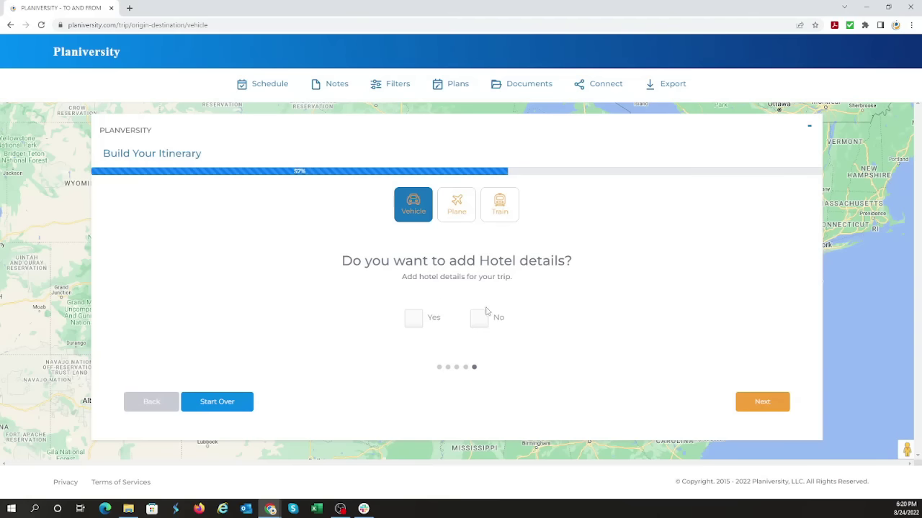
Step: Preview the hotel booking and detail fields, answer No to adding hotel details and continue to the car rental question
{"action": "left_click", "coordinate": [413, 321]}
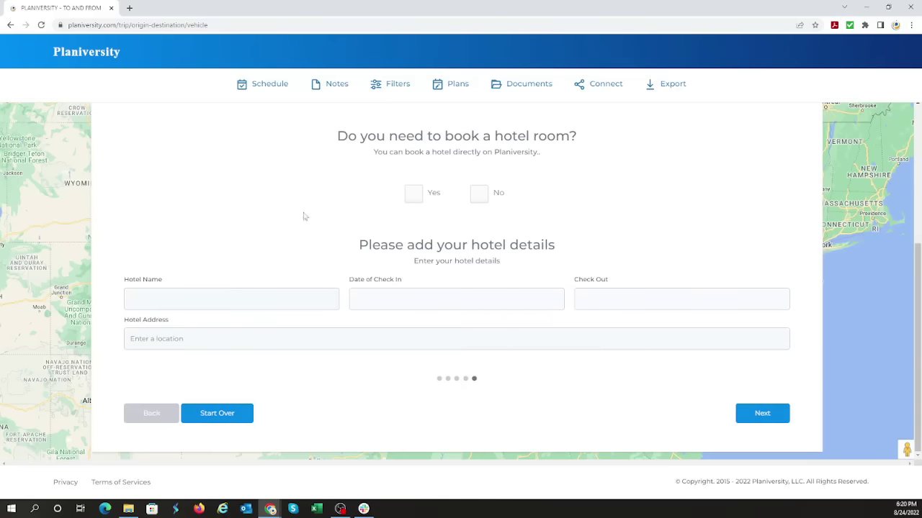
{"action": "scroll", "coordinate": [457, 224], "scroll_direction": "up", "scroll_amount": 1}
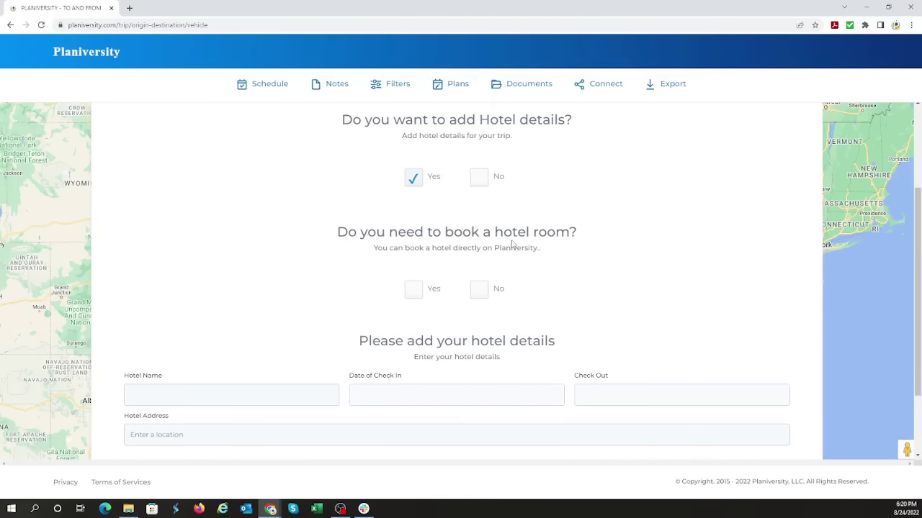
{"action": "scroll", "coordinate": [507, 240], "scroll_direction": "up", "scroll_amount": 1}
{"action": "left_click", "coordinate": [479, 227]}
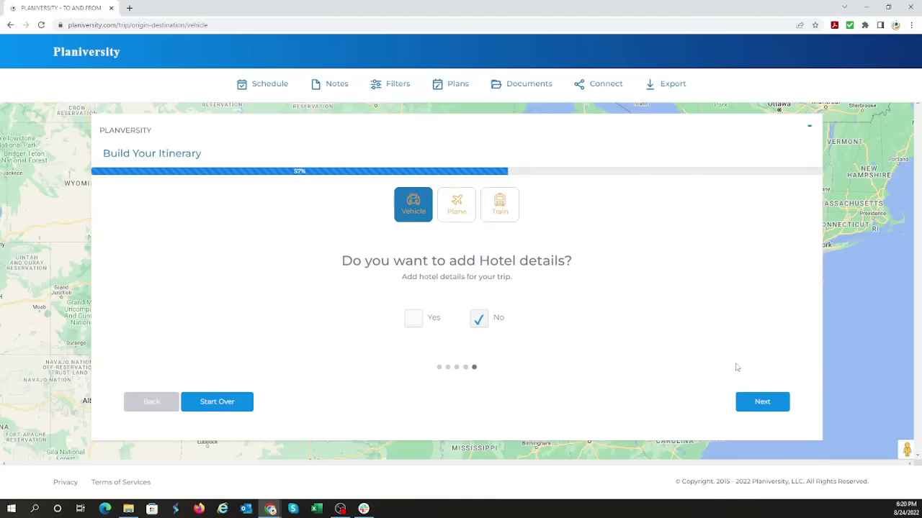
{"action": "left_click", "coordinate": [760, 401]}
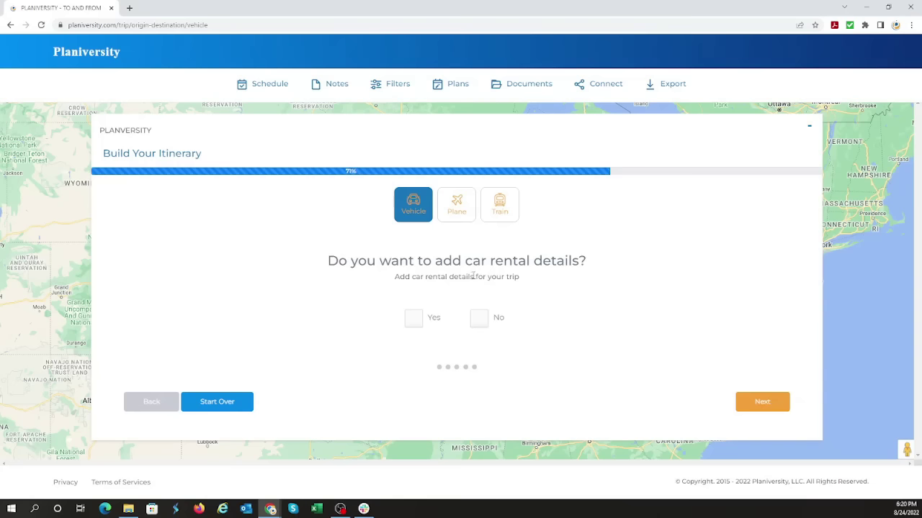
Step: Preview the car rental booking and detail fields, answer No to adding car rental details and continue to the plane or train question
{"action": "left_click", "coordinate": [415, 321]}
{"action": "scroll", "coordinate": [386, 290], "scroll_direction": "down", "scroll_amount": 2}
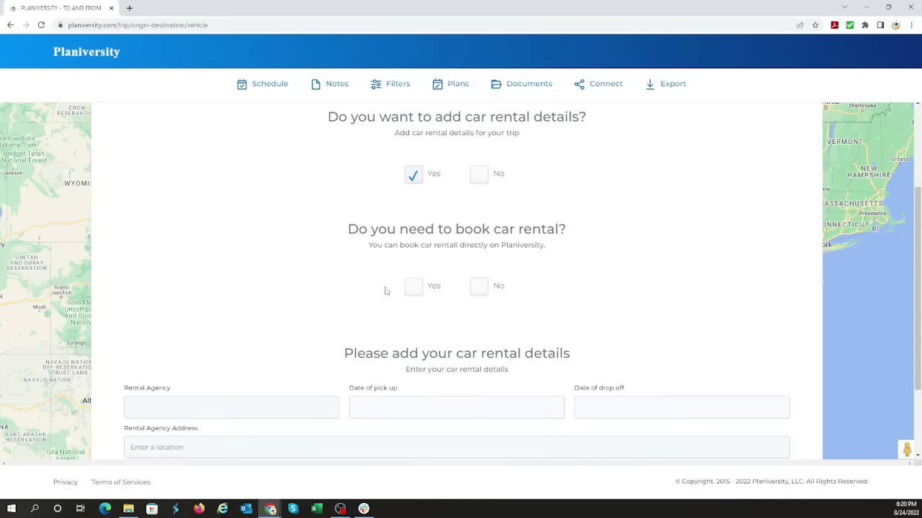
{"action": "left_click", "coordinate": [483, 287]}
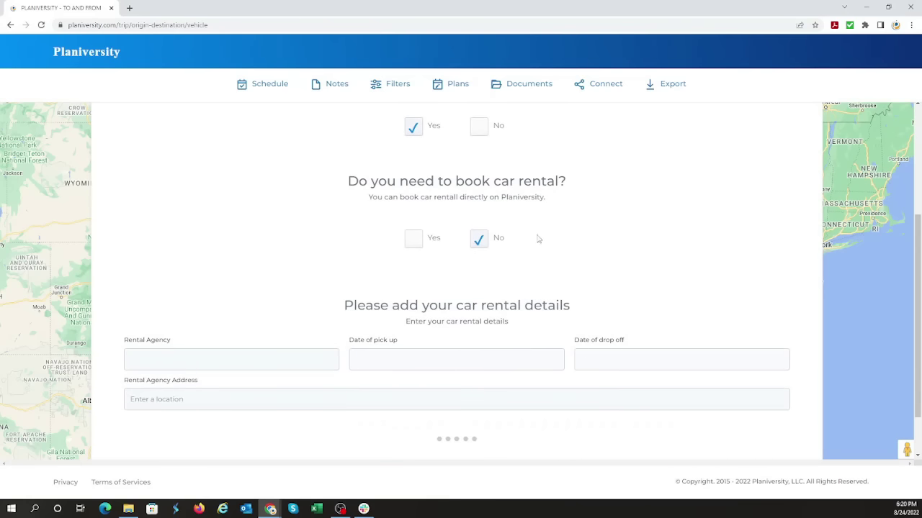
{"action": "scroll", "coordinate": [493, 282], "scroll_direction": "up", "scroll_amount": 2}
{"action": "left_click", "coordinate": [483, 276]}
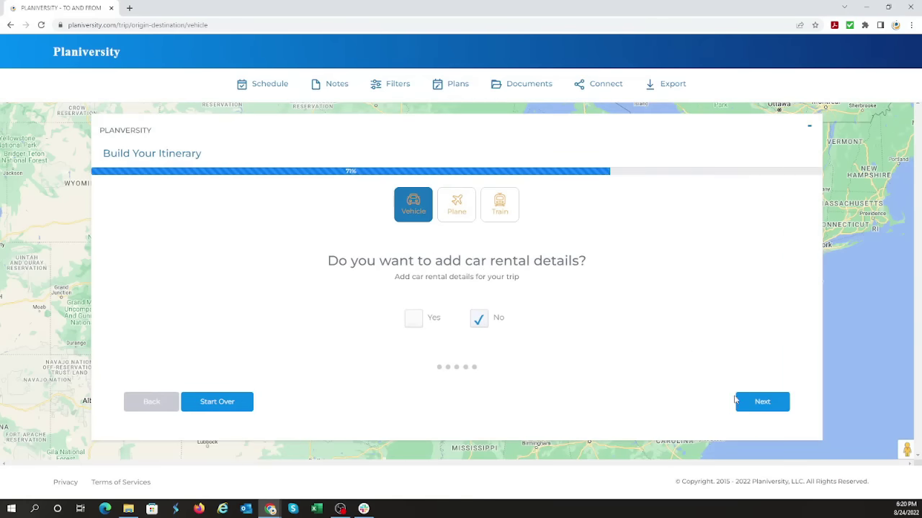
{"action": "left_click", "coordinate": [756, 402]}
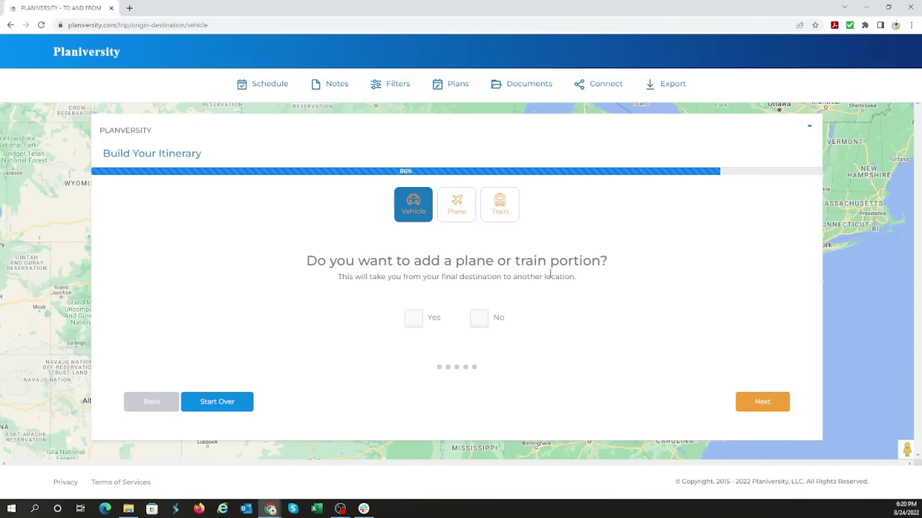
Step: Preview the plane and train options, decline adding either portion, and continue to the final slide, minimizing it to show the route map
{"action": "left_click", "coordinate": [417, 319]}
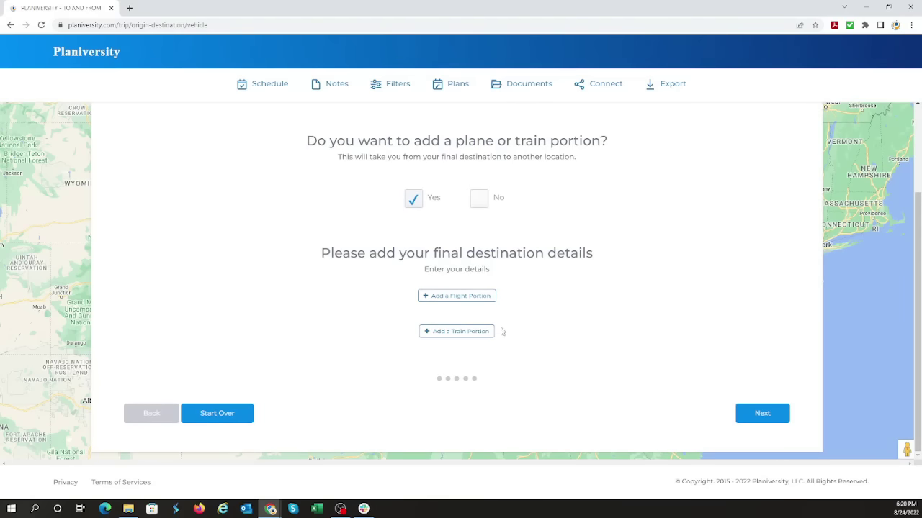
{"action": "scroll", "coordinate": [508, 335], "scroll_direction": "up", "scroll_amount": 2}
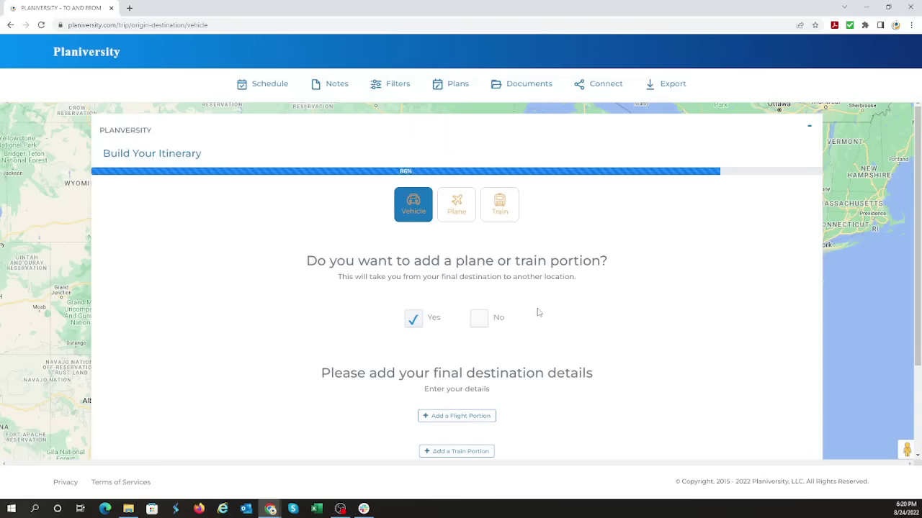
{"action": "left_click", "coordinate": [480, 322]}
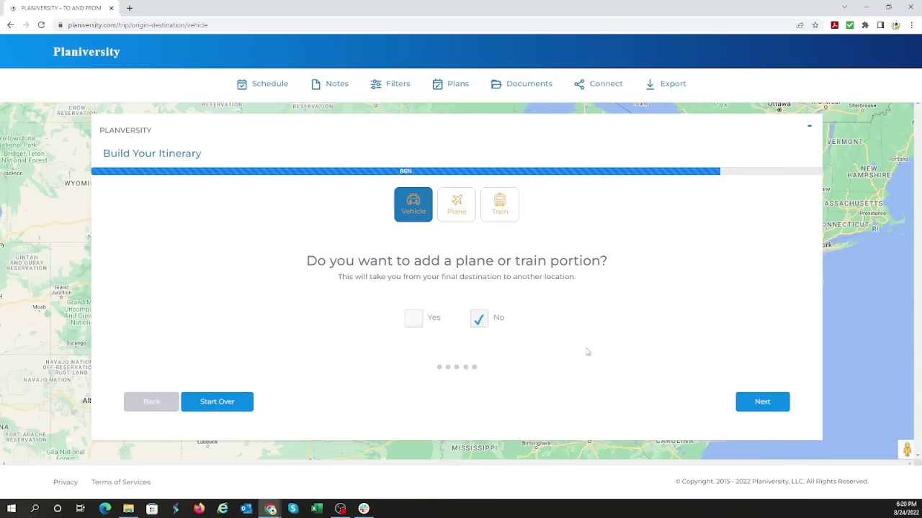
{"action": "left_click", "coordinate": [783, 402]}
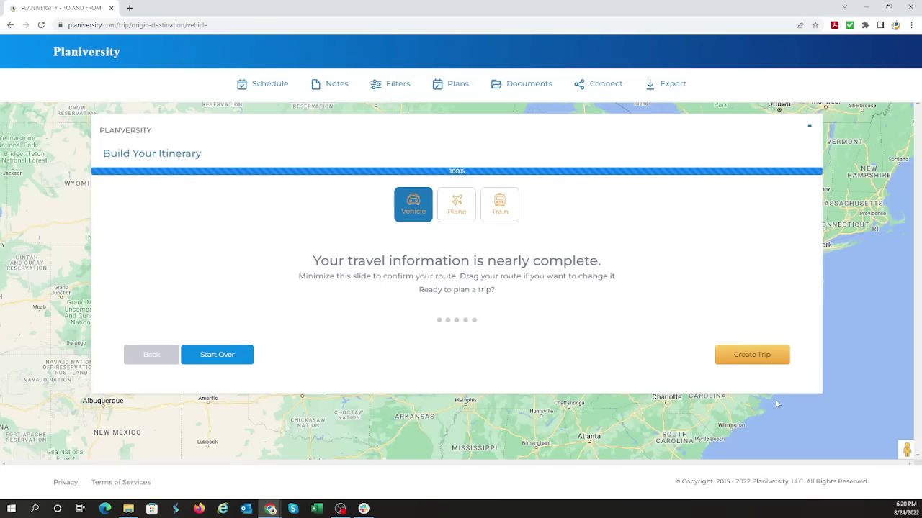
{"action": "left_click", "coordinate": [810, 126]}
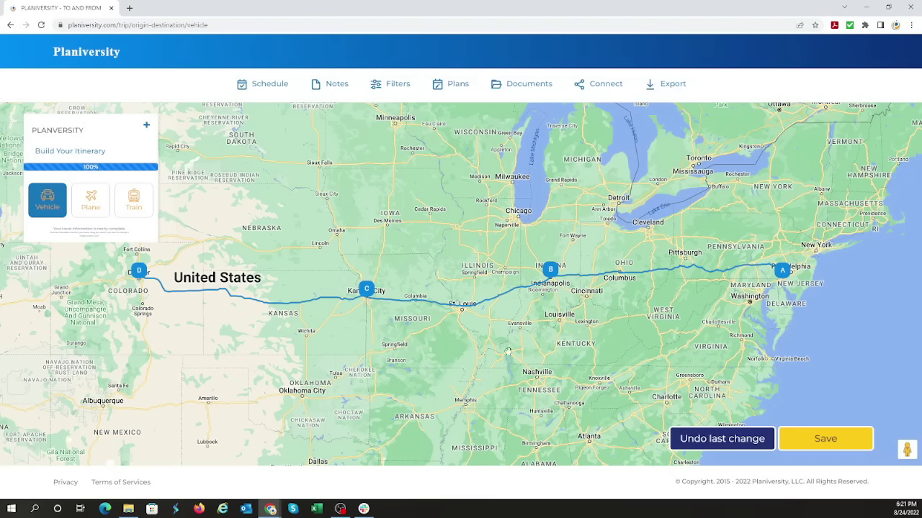
Step: Try rerouting the trip on the map to pass north of Pittsburgh, near Springfield, Missouri, and through Wichita
{"action": "mouse_move", "coordinate": [631, 277]}
{"action": "left_click_drag", "start_coordinate": [685, 254], "coordinate": [682, 239]}
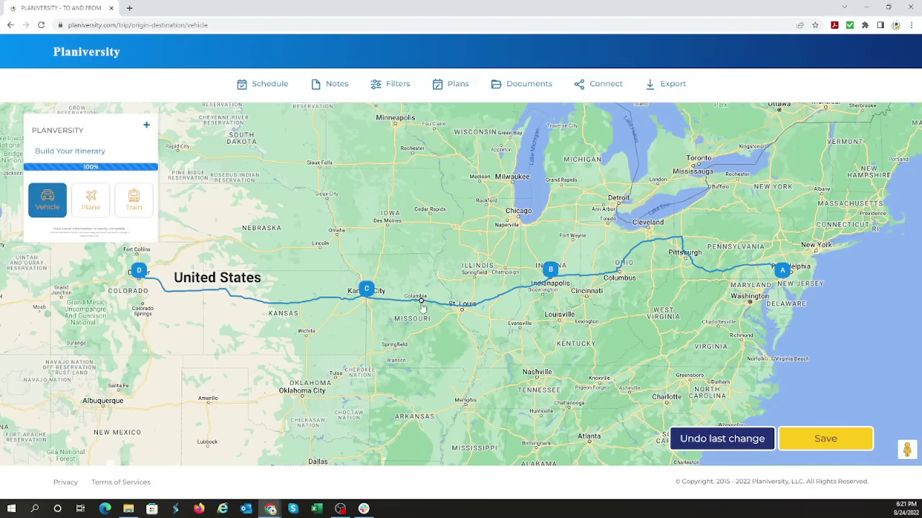
{"action": "left_click_drag", "start_coordinate": [408, 302], "coordinate": [383, 352]}
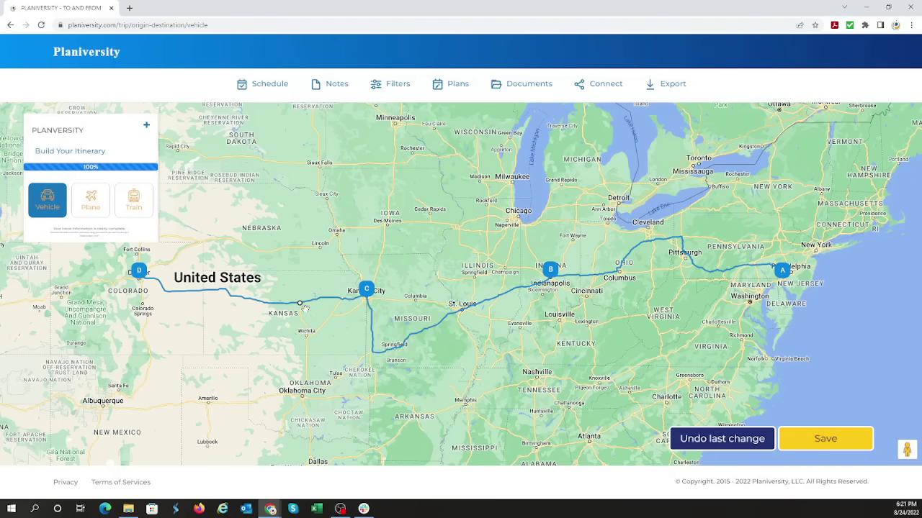
{"action": "left_click_drag", "start_coordinate": [320, 301], "coordinate": [307, 335]}
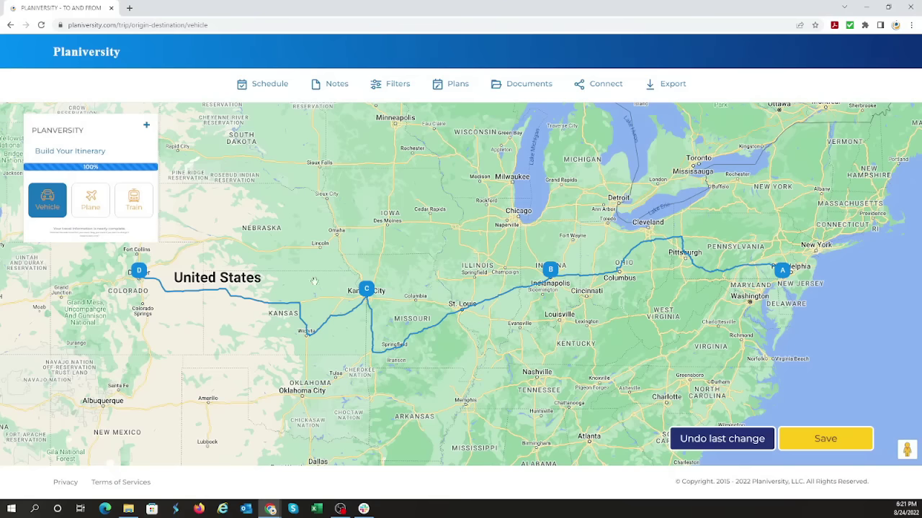
Step: Undo the three route changes on the map
{"action": "left_click", "coordinate": [701, 448]}
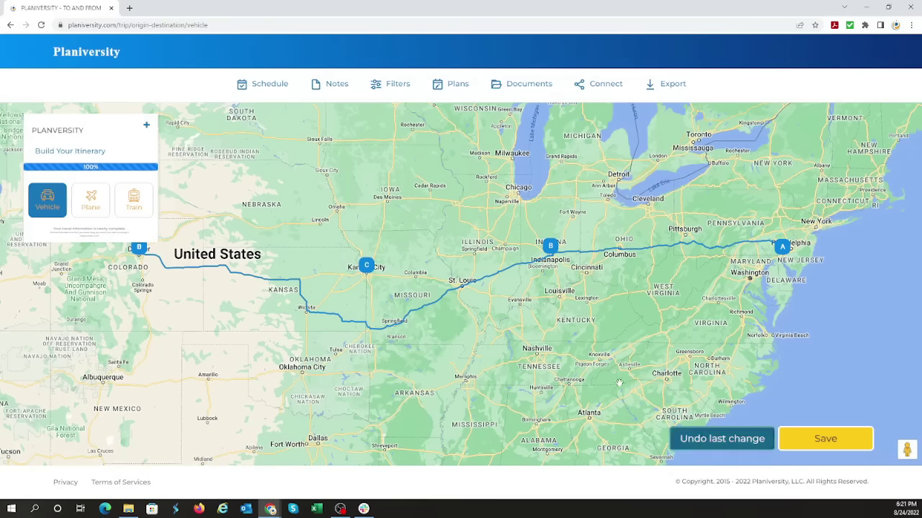
{"action": "left_click", "coordinate": [756, 452]}
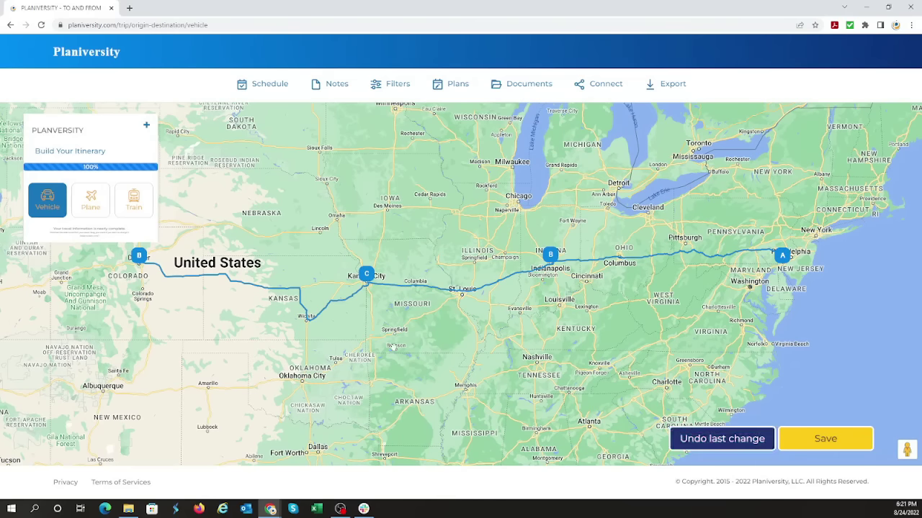
{"action": "left_click", "coordinate": [724, 440]}
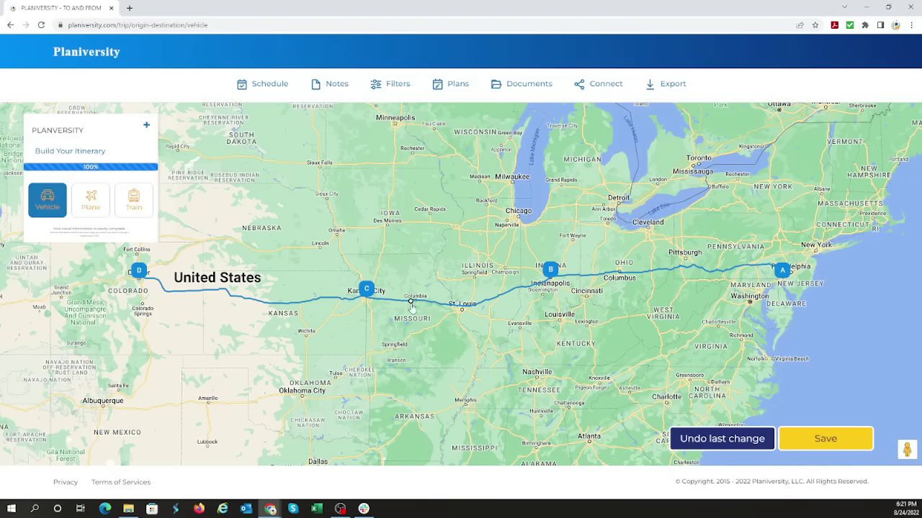
Step: Reroute the Indianapolis to Kansas City leg past Springfield, Missouri, saving the changed route, and create the trip
{"action": "left_click_drag", "start_coordinate": [400, 304], "coordinate": [373, 352]}
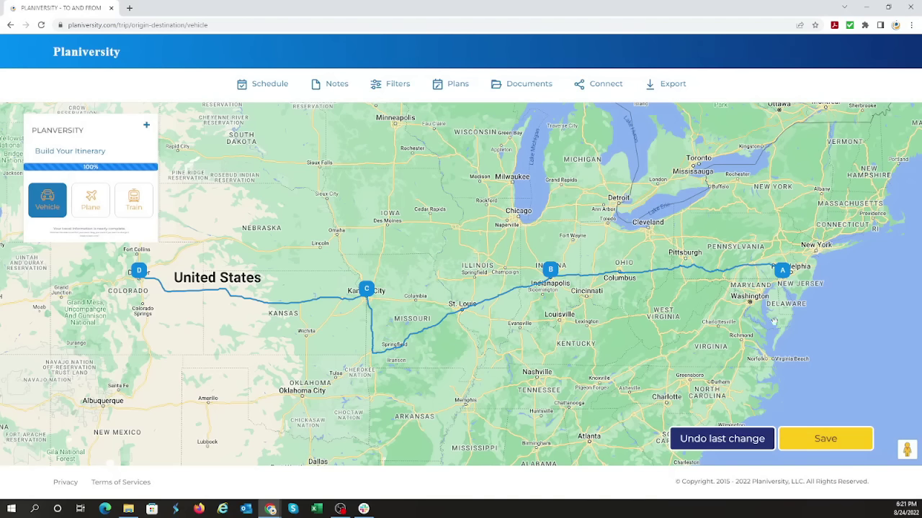
{"action": "left_click", "coordinate": [812, 440]}
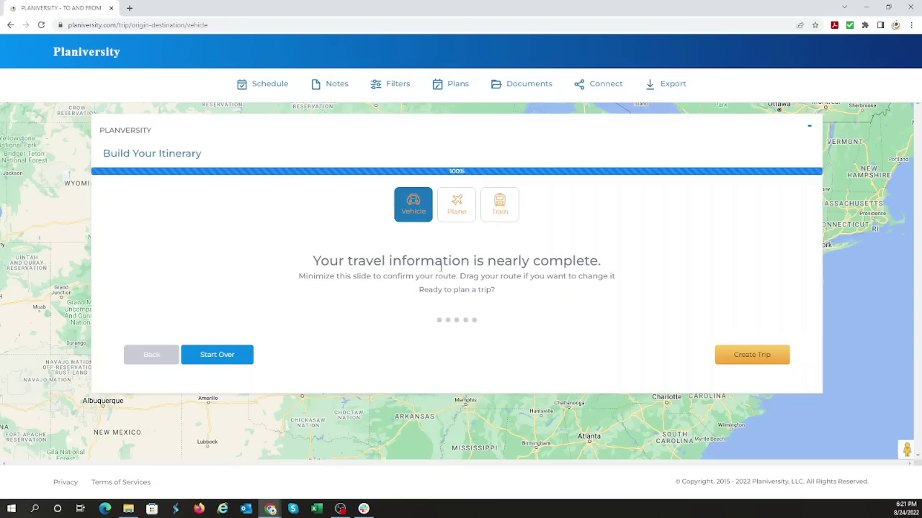
{"action": "left_click", "coordinate": [739, 353]}
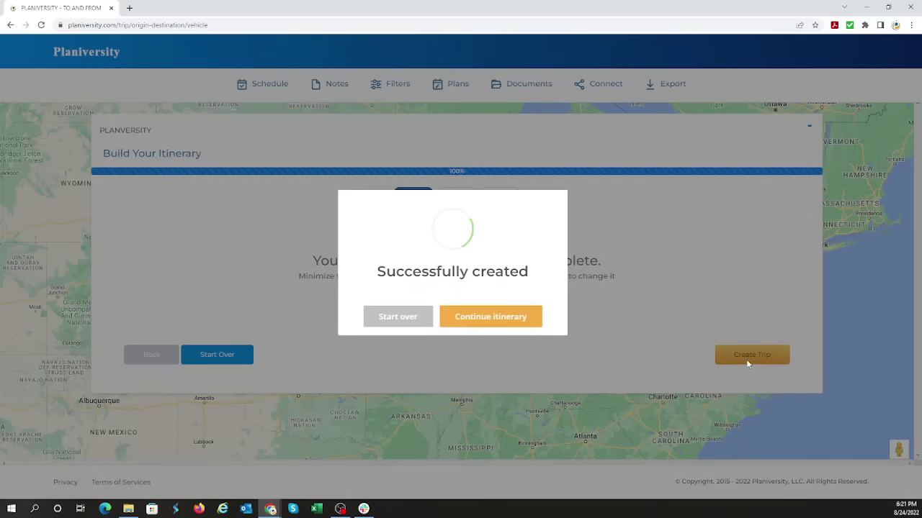
Step: Continue the itinerary and enter a schedule event titled "Go get coffee with friends" dated September 19, 2022
{"action": "left_click", "coordinate": [492, 319]}
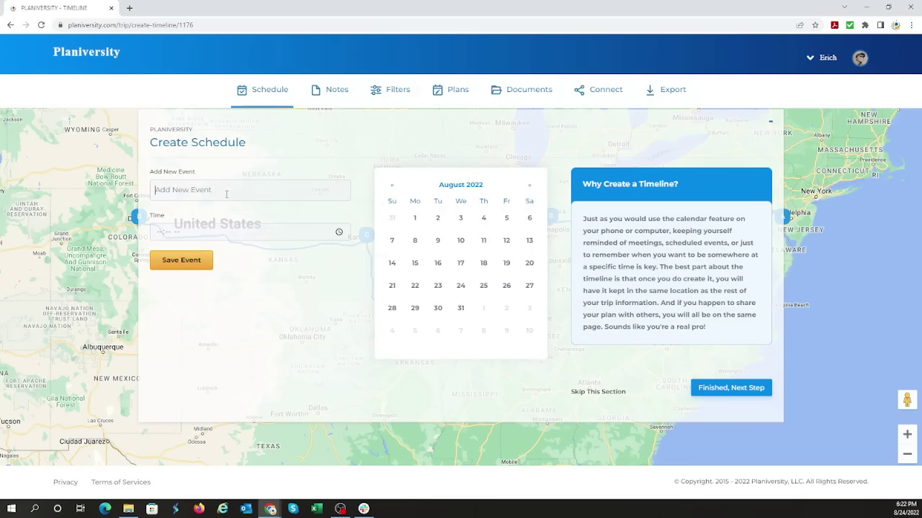
{"action": "type", "text": "Co get coffe with friends"}
{"action": "right_click", "coordinate": [195, 191]}
{"action": "key", "text": "Escape"}
{"action": "type", "text": "ends"}
{"action": "left_click", "coordinate": [526, 189]}
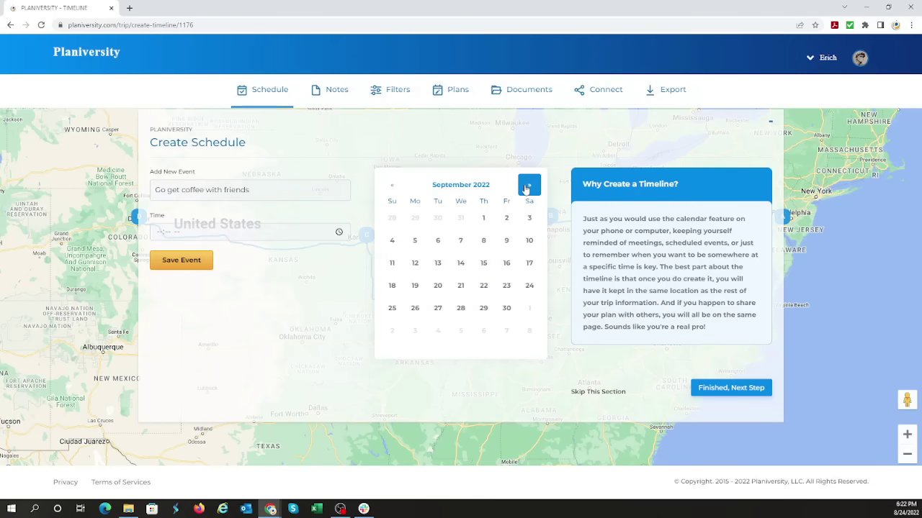
{"action": "left_click", "coordinate": [414, 287]}
Step: Set the coffee event's time to 9:00 AM and save the event
{"action": "left_click", "coordinate": [172, 234]}
{"action": "type", "text": "08:-- --"}
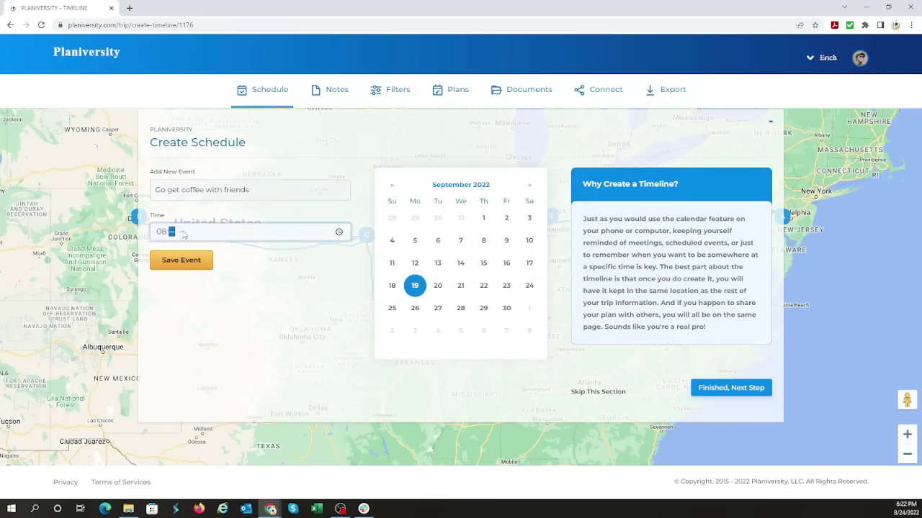
{"action": "type", "text": "09"}
{"action": "left_click", "coordinate": [160, 234]}
{"action": "type", "text": "0900a"}
{"action": "left_click", "coordinate": [185, 261]}
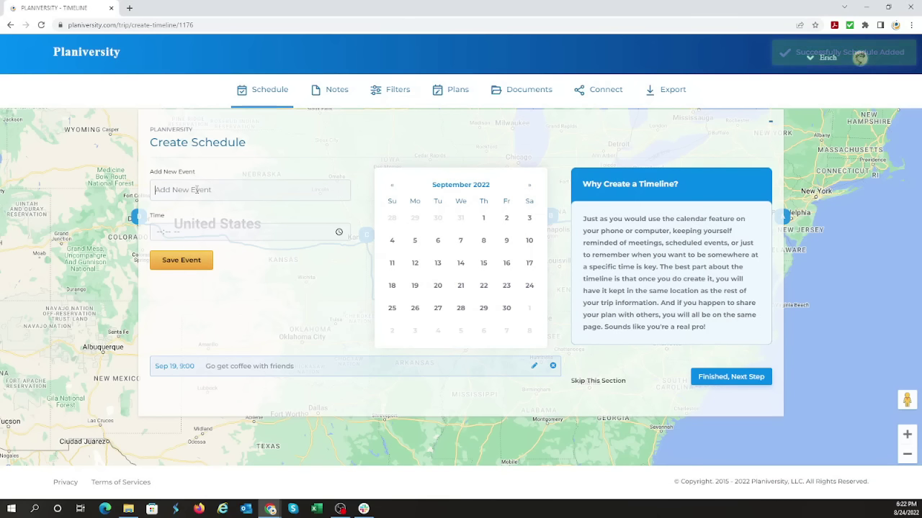
Step: Add and save a schedule event titled "Visit the zoo" for September 20, 2022 at 1:00 PM
{"action": "type", "text": "Visit the zoo"}
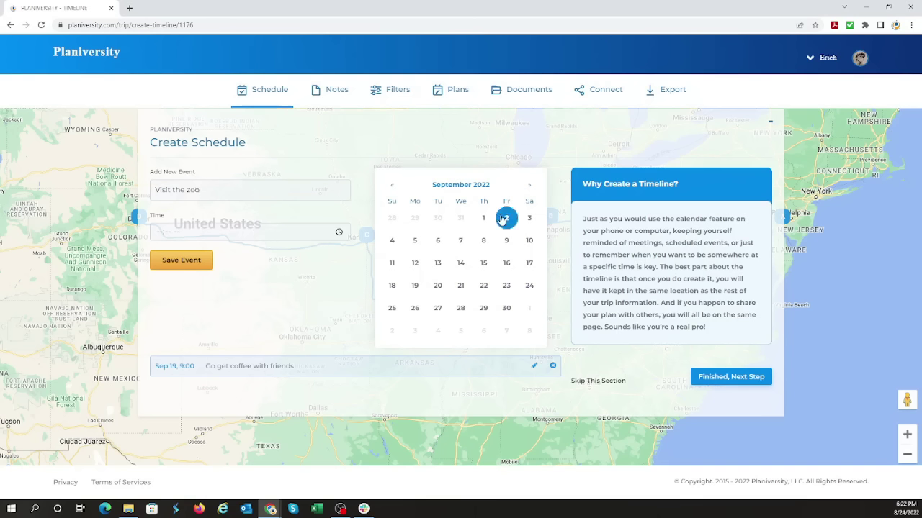
{"action": "left_click", "coordinate": [159, 232]}
{"action": "type", "text": "0100p"}
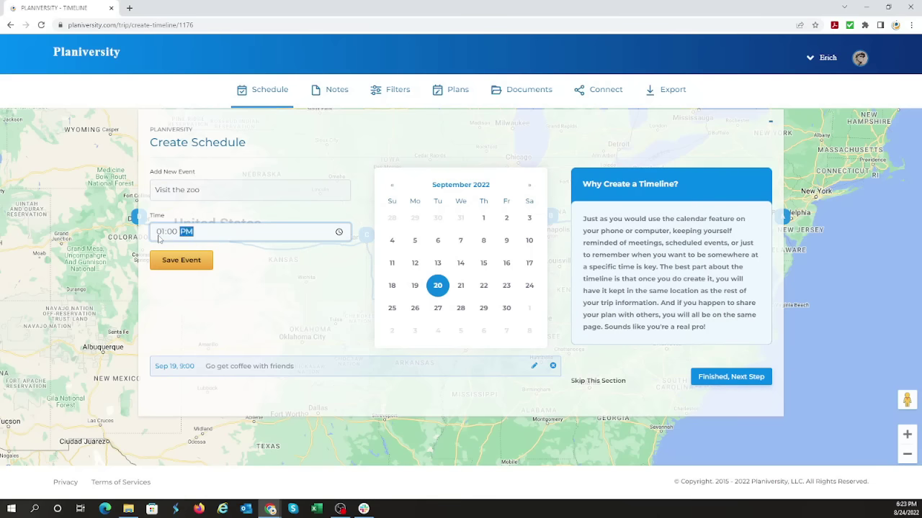
{"action": "left_click", "coordinate": [167, 265]}
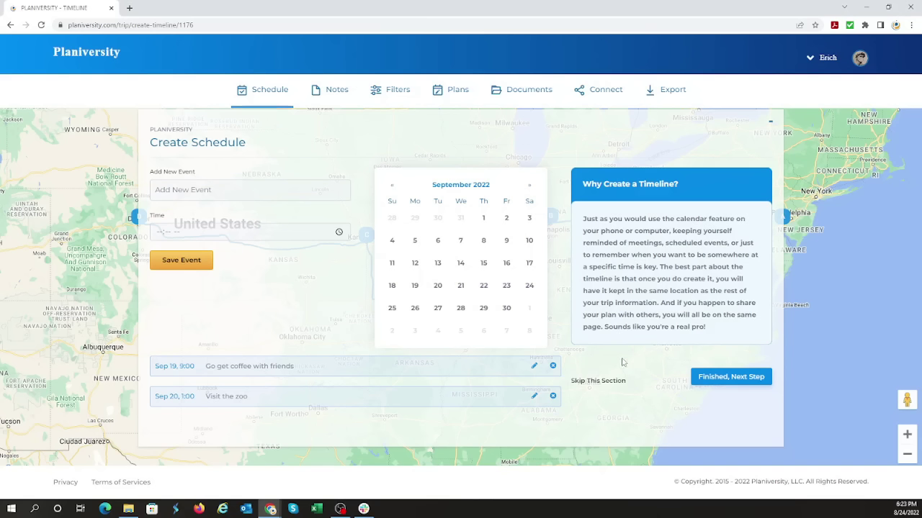
Step: Finish the schedule section, and minimize the trip notes form to view the route map before restoring it
{"action": "left_click", "coordinate": [460, 246]}
{"action": "left_click", "coordinate": [722, 383]}
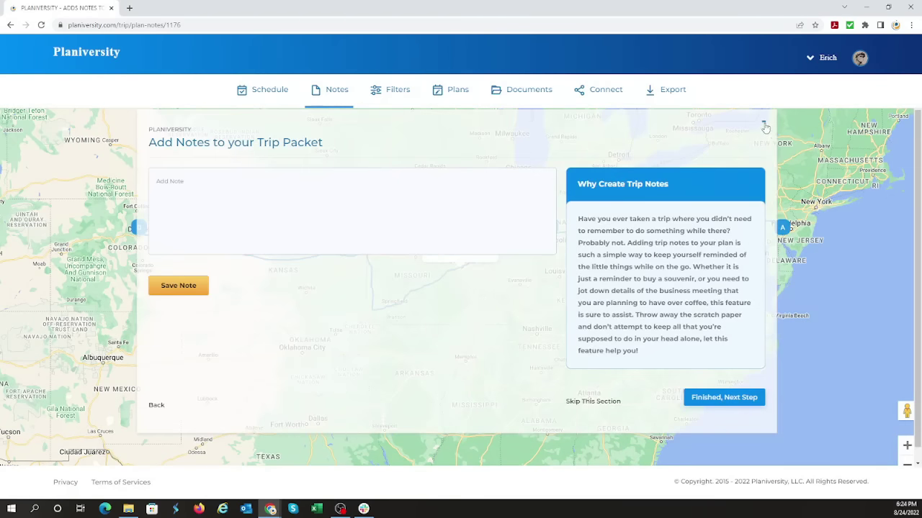
{"action": "left_click", "coordinate": [764, 126]}
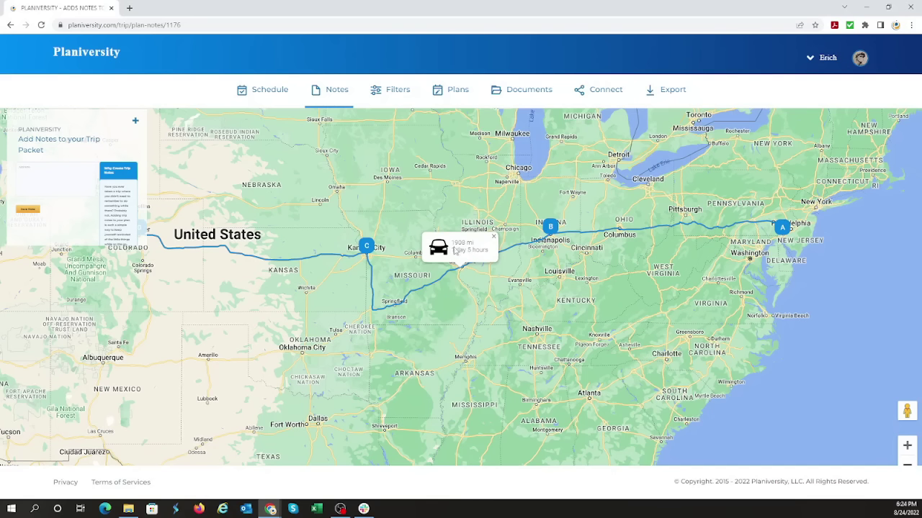
{"action": "left_click", "coordinate": [135, 124]}
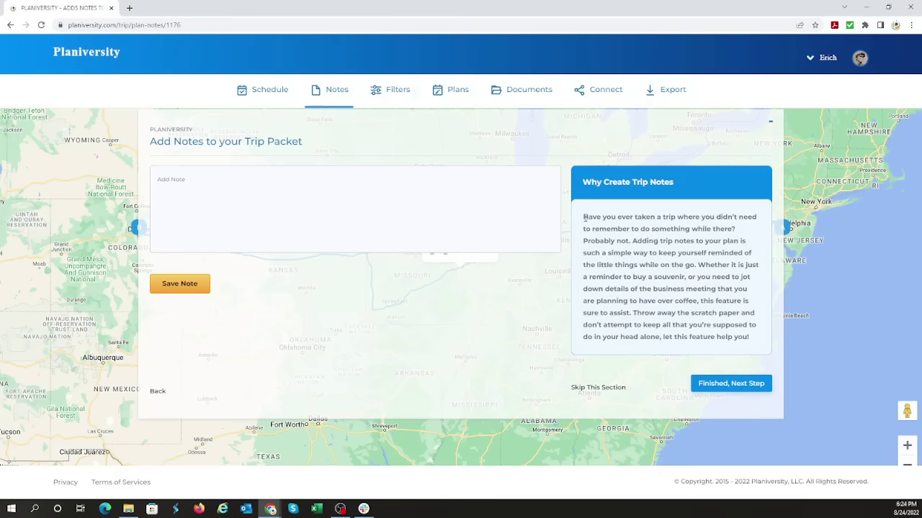
Step: Copy the opening text of the trip notes explanation, through "Probably not", into a new note and save it
{"action": "left_click_drag", "start_coordinate": [582, 217], "coordinate": [592, 218]}
{"action": "left_click_drag", "start_coordinate": [725, 229], "coordinate": [633, 241]}
{"action": "right_click", "coordinate": [632, 242]}
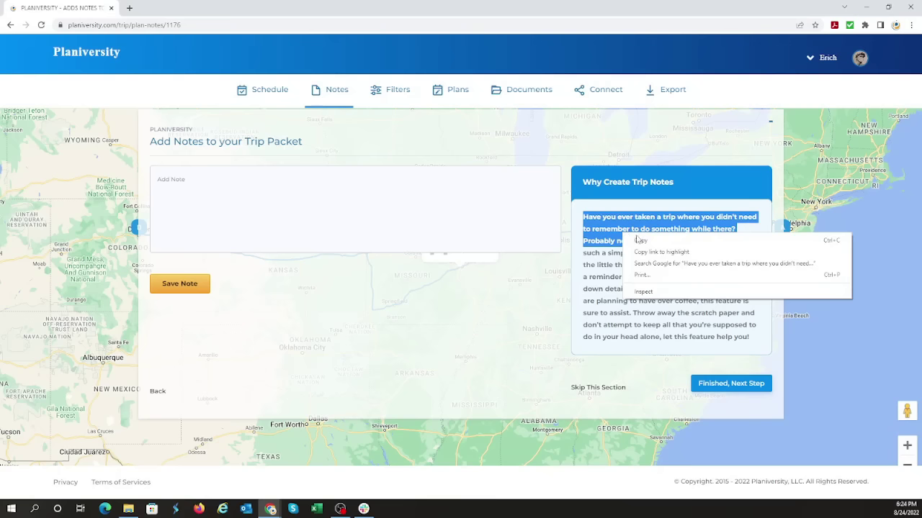
{"action": "left_click", "coordinate": [637, 242]}
{"action": "left_click", "coordinate": [257, 184]}
{"action": "key", "text": "ctrl+v"}
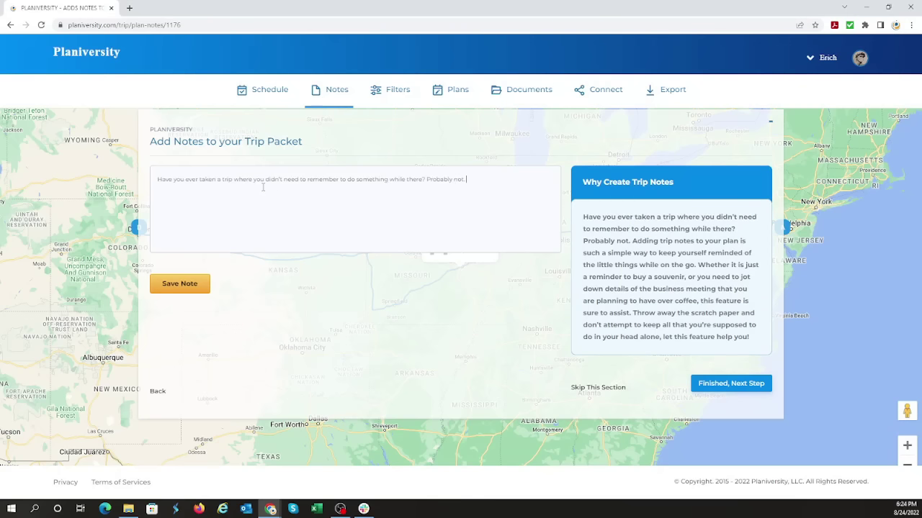
{"action": "left_click", "coordinate": [179, 284]}
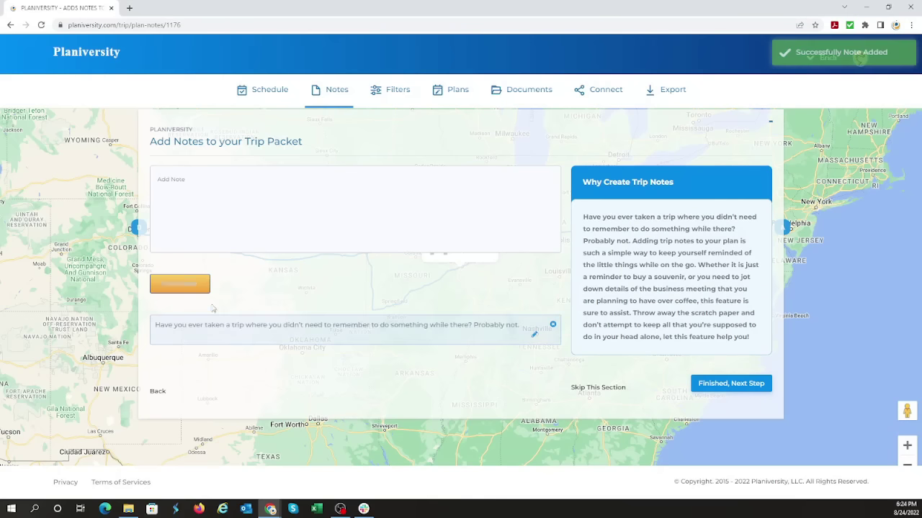
Step: Save a second note reading "Don't forget to buy tickets." and finish the notes section
{"action": "left_click", "coordinate": [175, 174]}
{"action": "type", "text": "c"}
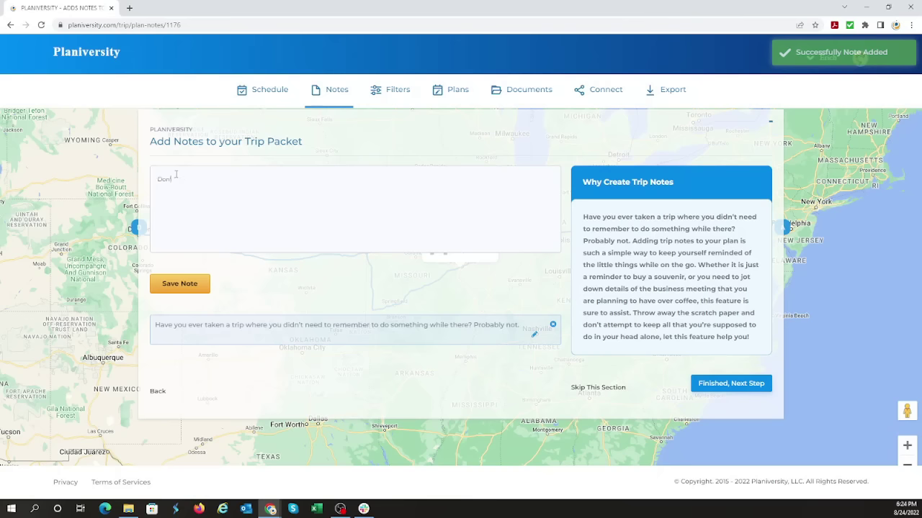
{"action": "type", "text": "on't forget"}
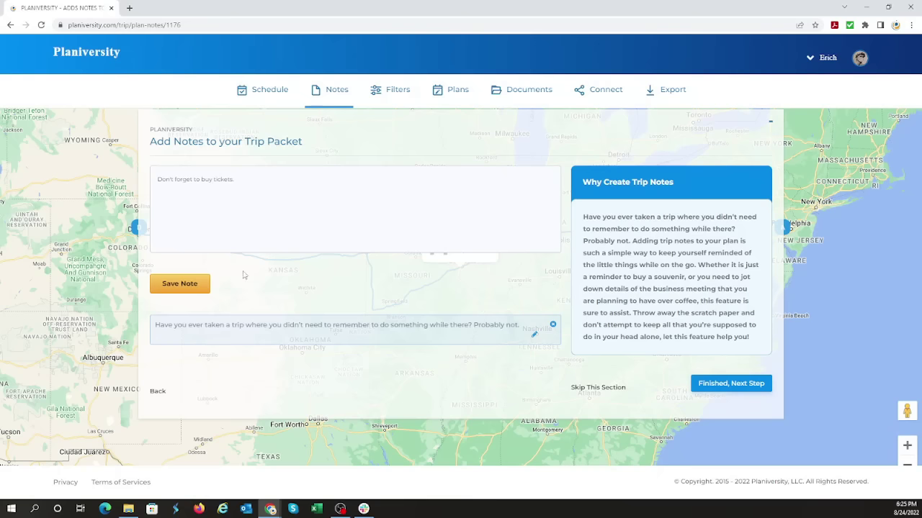
{"action": "left_click", "coordinate": [199, 291]}
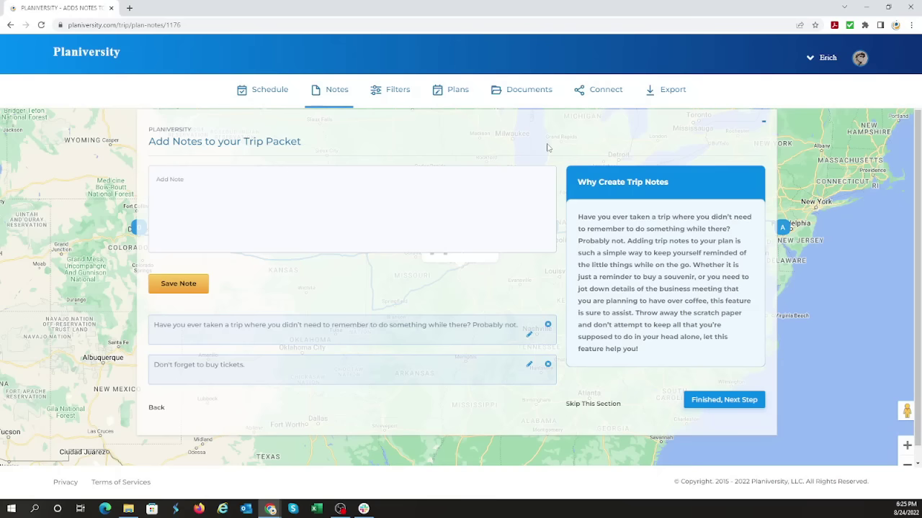
{"action": "left_click", "coordinate": [726, 405]}
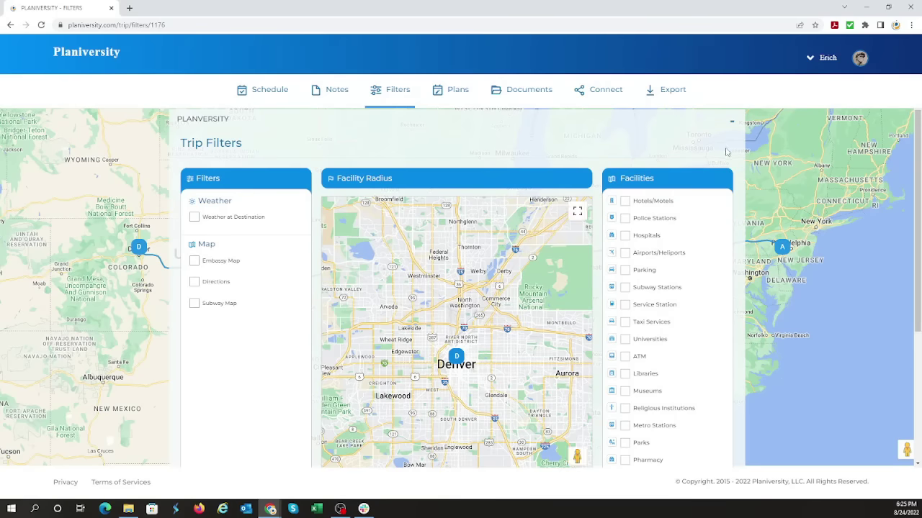
Step: Examine the trip filters, including the weather and map options, the facility radius map and the list of facilities
{"action": "scroll", "coordinate": [716, 137], "scroll_direction": "down", "scroll_amount": 1}
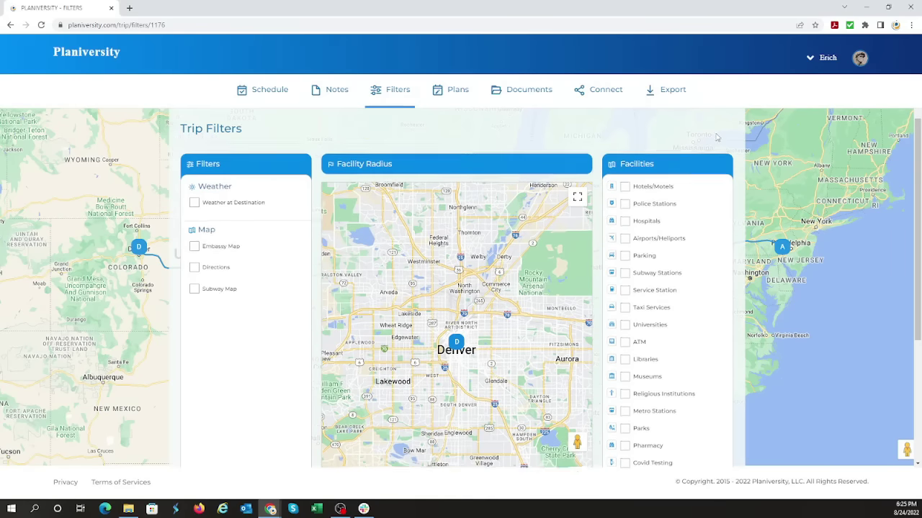
{"action": "scroll", "coordinate": [716, 137], "scroll_direction": "down", "scroll_amount": 3}
{"action": "scroll", "coordinate": [724, 259], "scroll_direction": "up", "scroll_amount": 1}
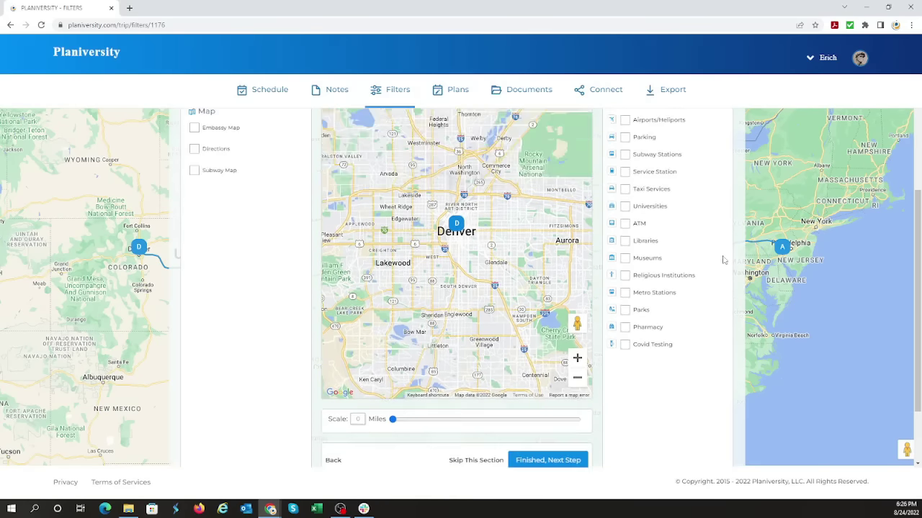
{"action": "scroll", "coordinate": [723, 259], "scroll_direction": "up", "scroll_amount": 2}
{"action": "scroll", "coordinate": [724, 239], "scroll_direction": "down", "scroll_amount": 1}
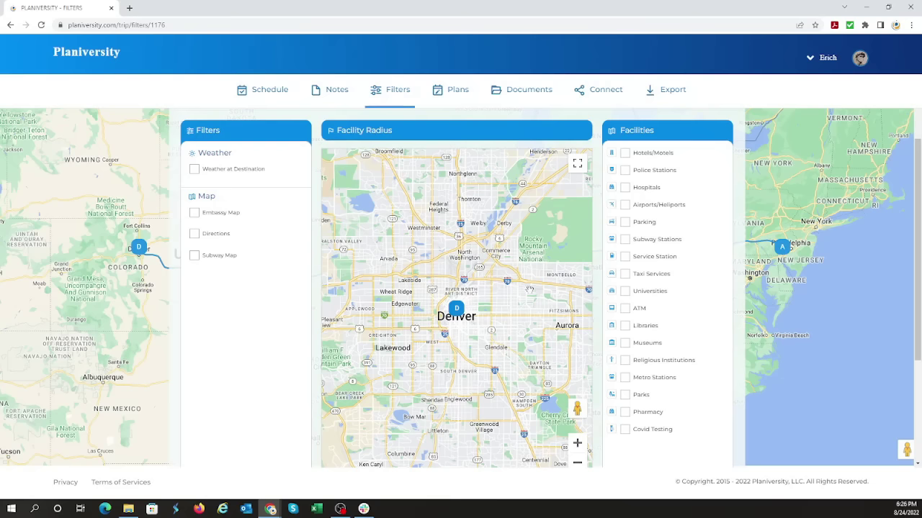
{"action": "scroll", "coordinate": [581, 271], "scroll_direction": "down", "scroll_amount": 1}
{"action": "scroll", "coordinate": [584, 272], "scroll_direction": "up", "scroll_amount": 2}
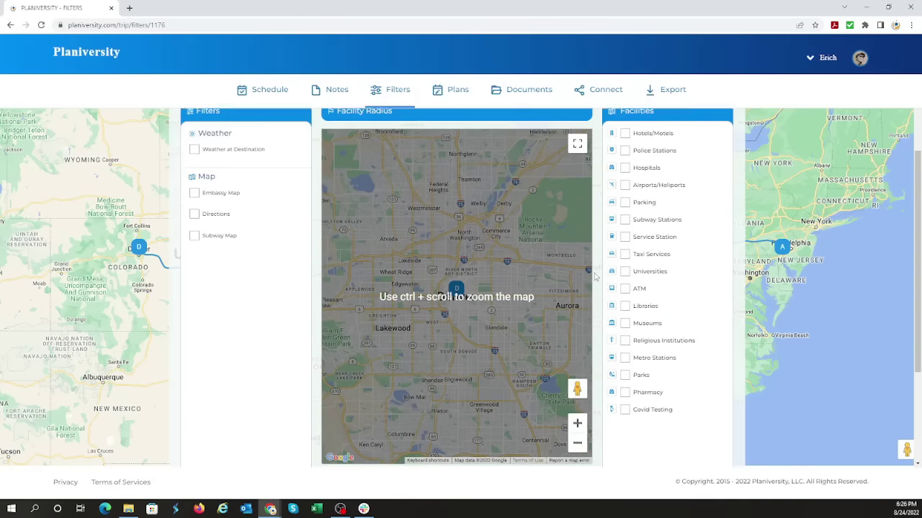
{"action": "scroll", "coordinate": [591, 274], "scroll_direction": "down", "scroll_amount": 1}
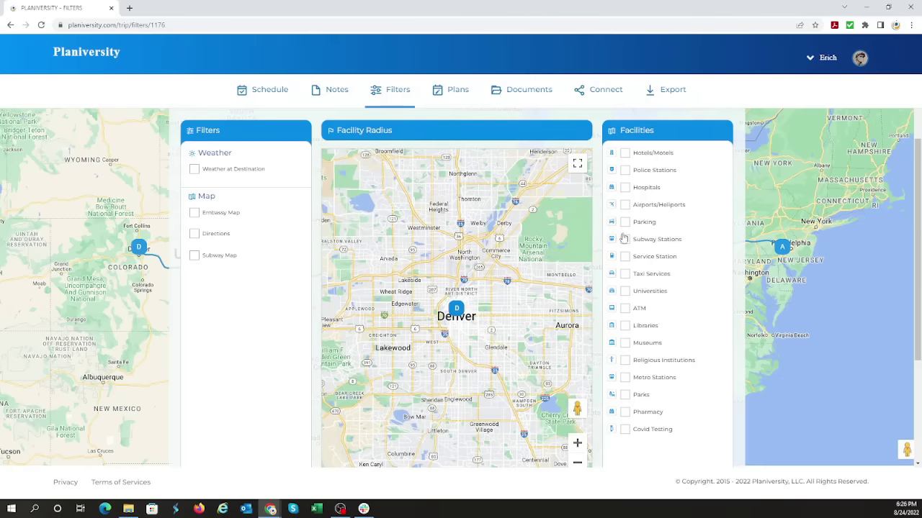
Step: Set the facility radius around Denver to 1 mile
{"action": "scroll", "coordinate": [594, 382], "scroll_direction": "down", "scroll_amount": 1}
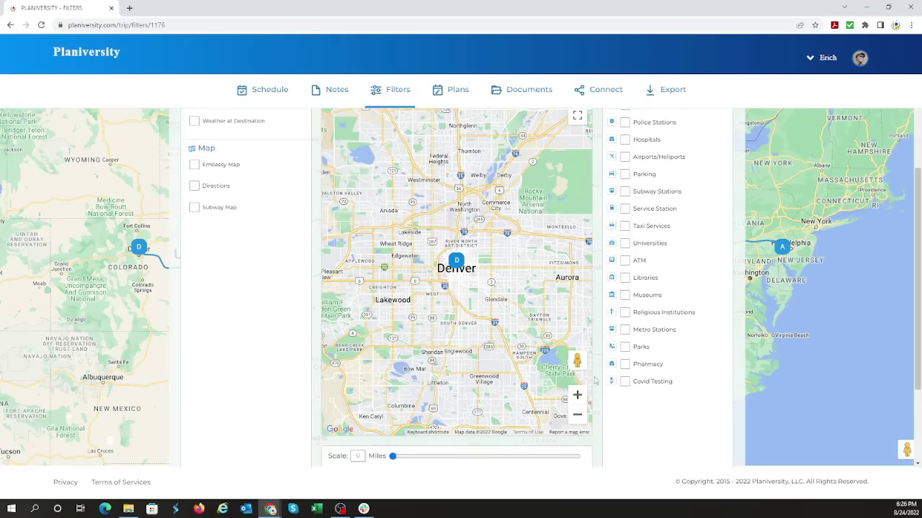
{"action": "left_click", "coordinate": [406, 458]}
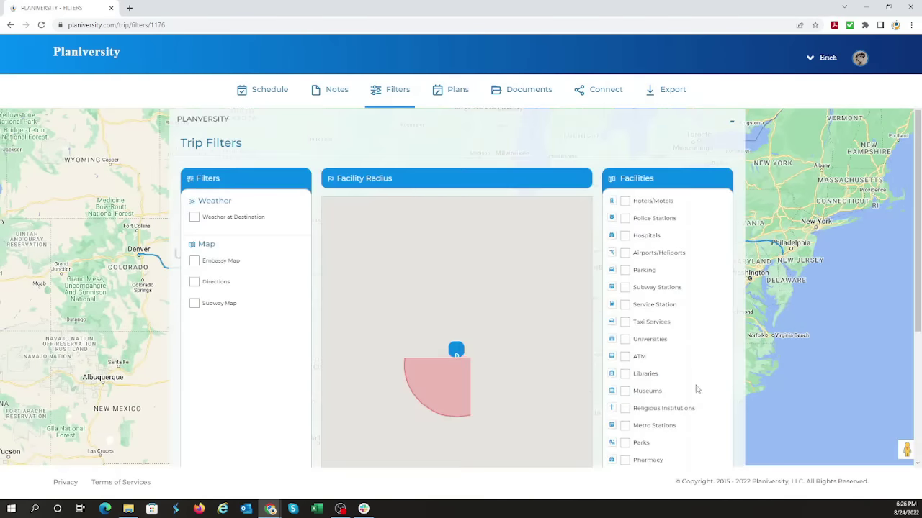
{"action": "scroll", "coordinate": [468, 403], "scroll_direction": "down", "scroll_amount": 2}
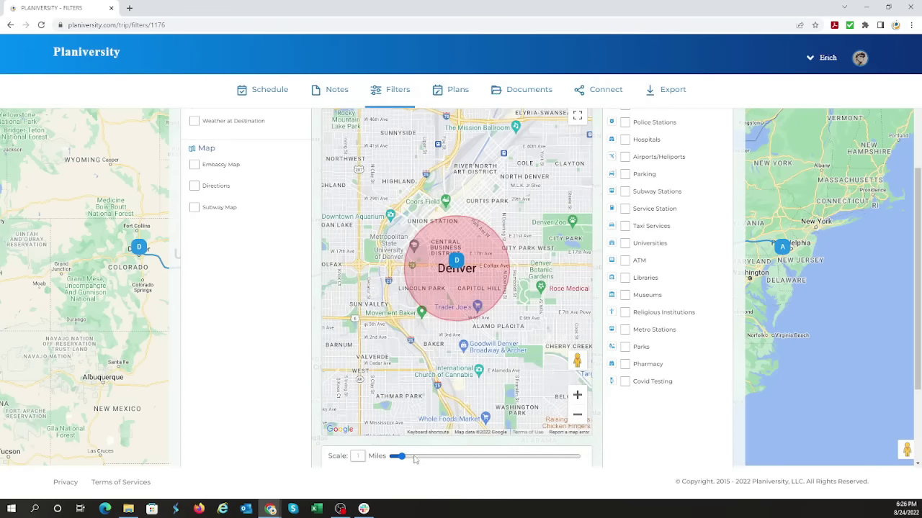
Step: Show hospitals, Covid testing sites and parks on the facility radius map, leaving universities off after trying them
{"action": "scroll", "coordinate": [429, 447], "scroll_direction": "up", "scroll_amount": 1}
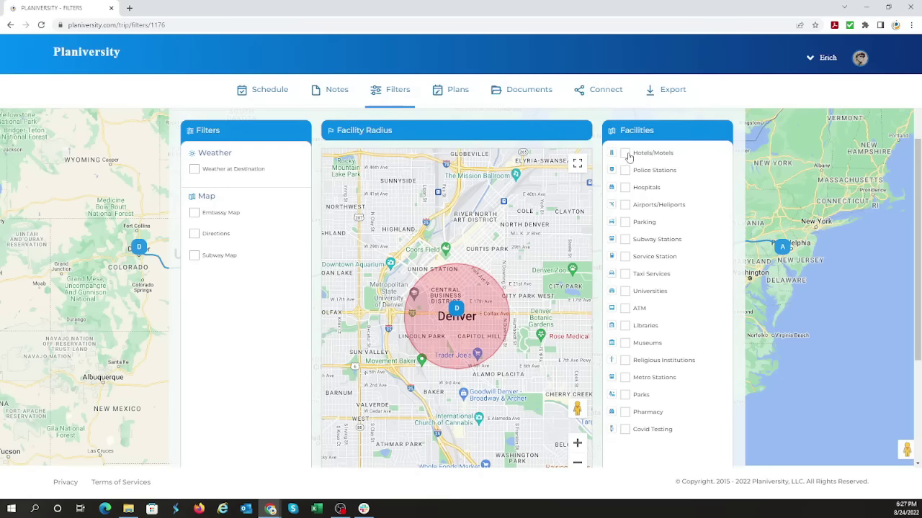
{"action": "left_click", "coordinate": [624, 188]}
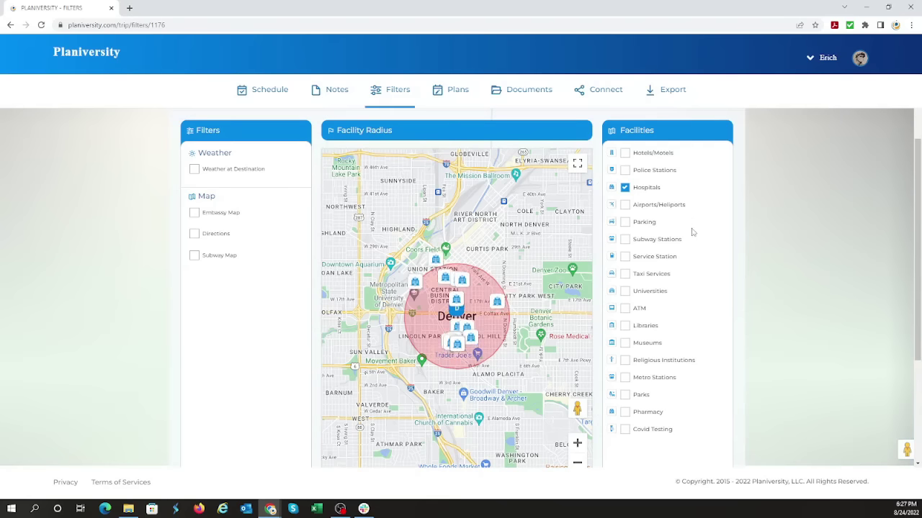
{"action": "left_click", "coordinate": [624, 429]}
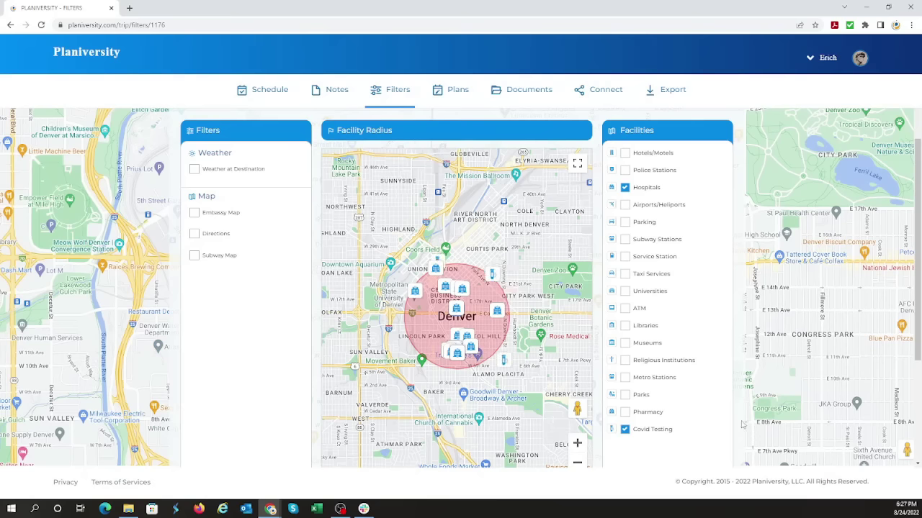
{"action": "left_click", "coordinate": [625, 290]}
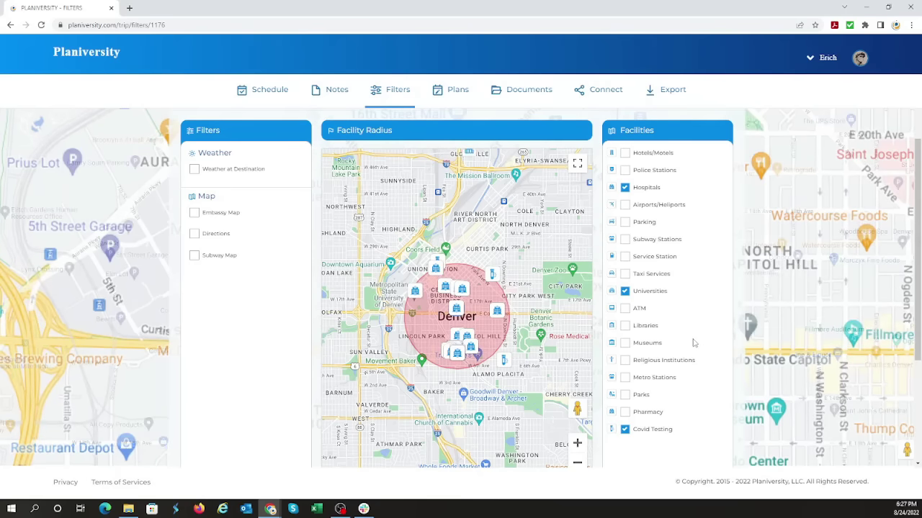
{"action": "left_click", "coordinate": [625, 290]}
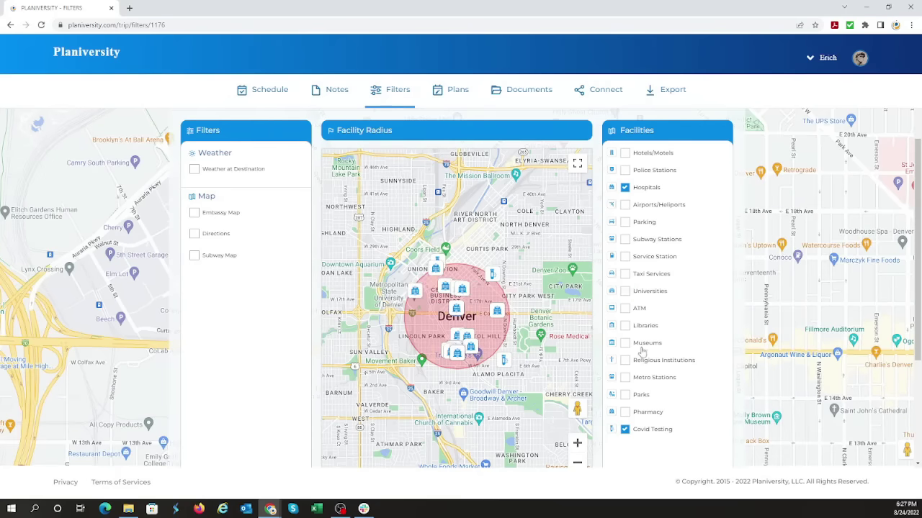
{"action": "left_click", "coordinate": [625, 395]}
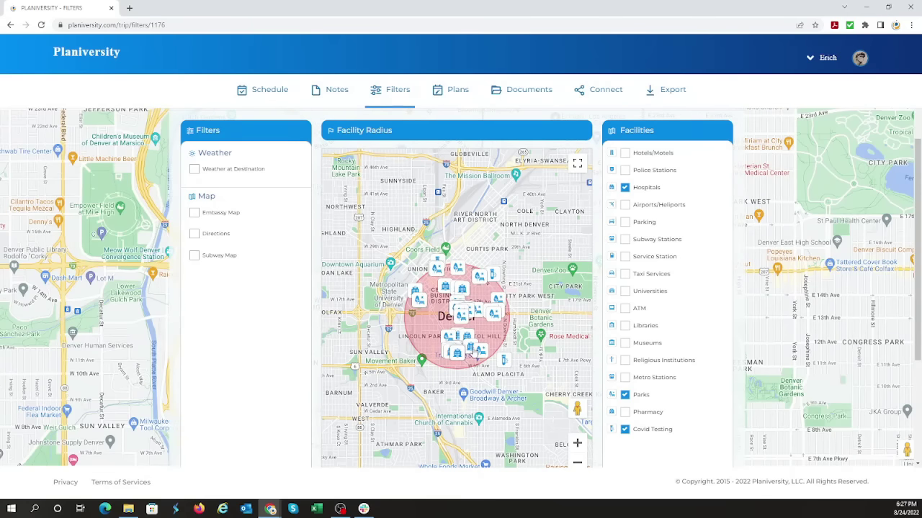
Step: View the details of Benedict Fountain Park and the Covid testing site near Union Station on the facility map
{"action": "scroll", "coordinate": [460, 317], "scroll_direction": "up", "scroll_amount": 1}
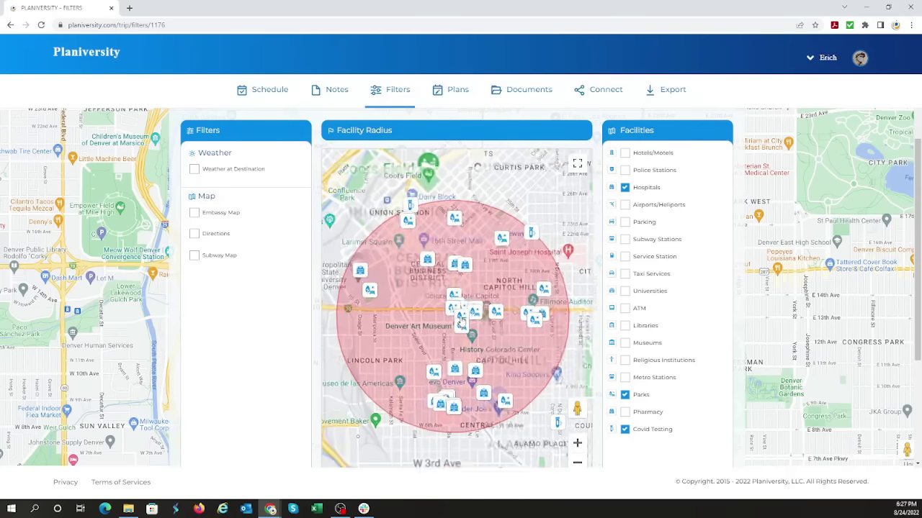
{"action": "scroll", "coordinate": [461, 317], "scroll_direction": "up", "scroll_amount": 1}
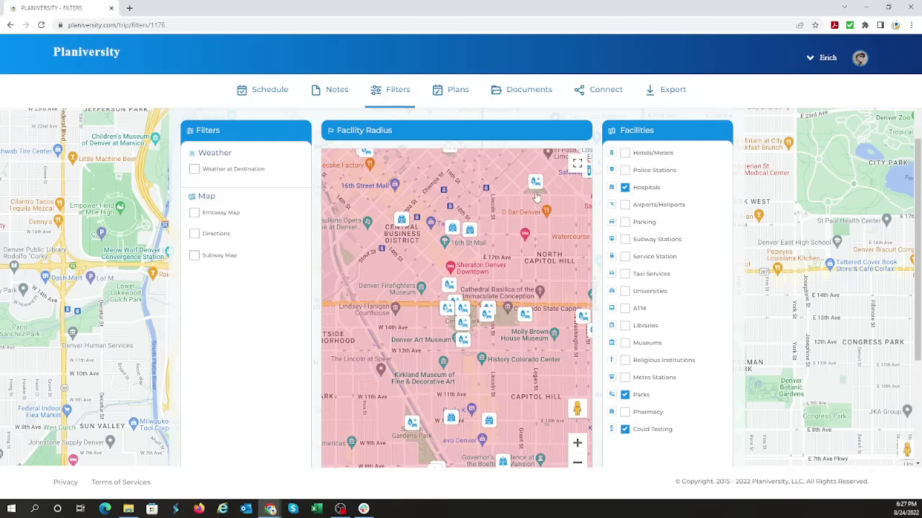
{"action": "left_click", "coordinate": [537, 193]}
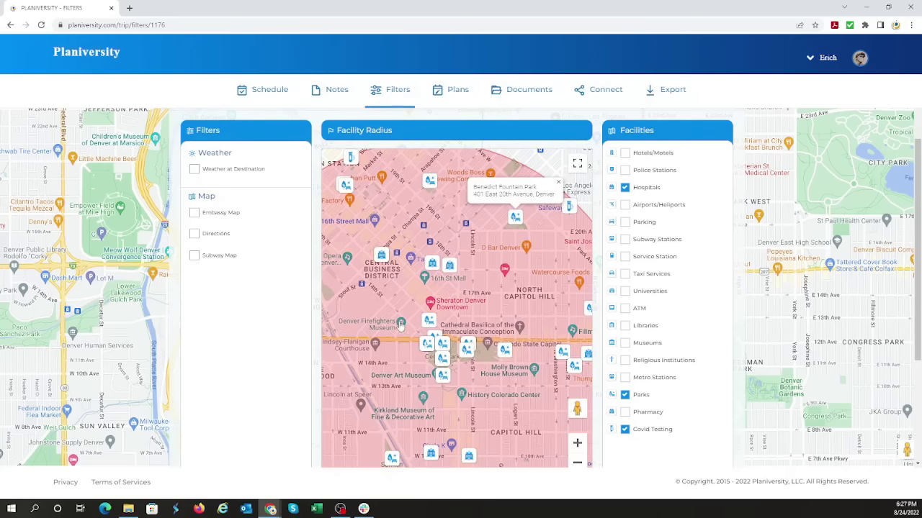
{"action": "left_click_drag", "start_coordinate": [351, 160], "coordinate": [383, 202]}
{"action": "left_click", "coordinate": [381, 202]}
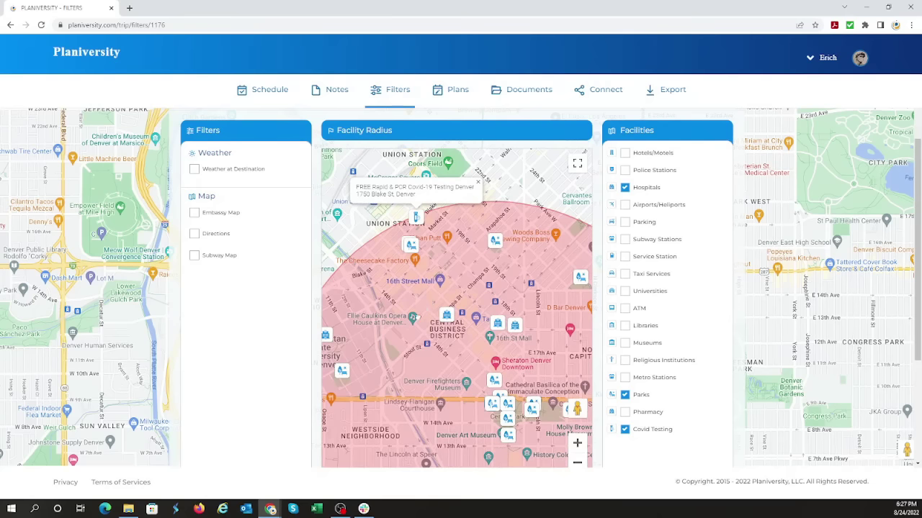
Step: View the details of the hospital marker near the Governor's Residence on the Denver facility radius map
{"action": "left_click_drag", "start_coordinate": [415, 329], "coordinate": [334, 180]}
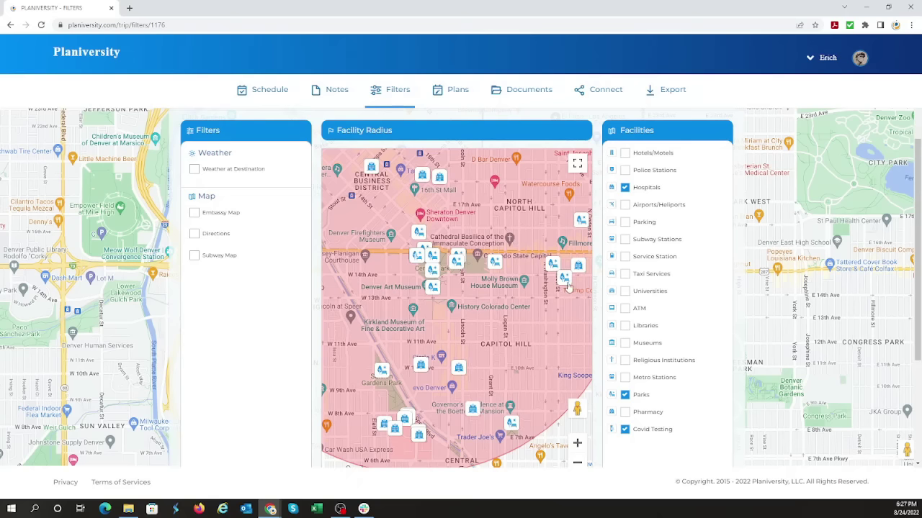
{"action": "left_click", "coordinate": [471, 411]}
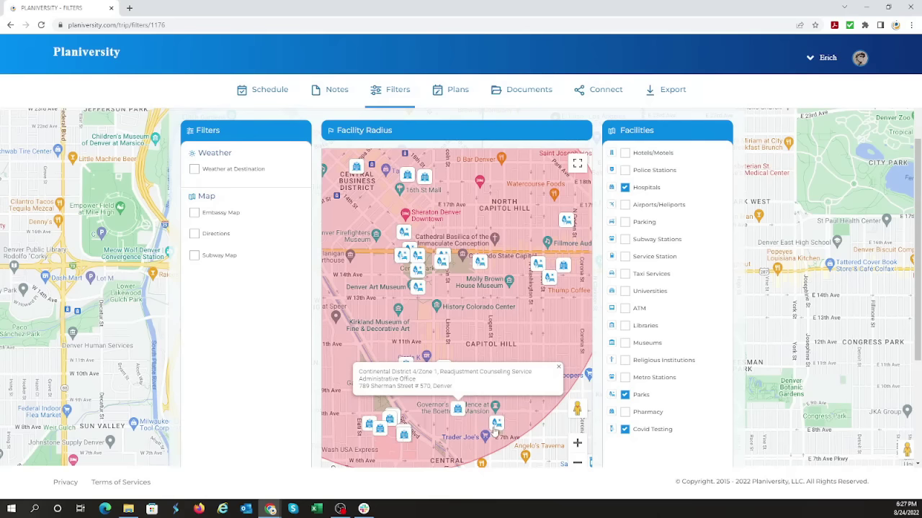
Step: Show police stations on the facility radius map and view the details of the two markers near East Colfax Avenue
{"action": "left_click", "coordinate": [624, 170]}
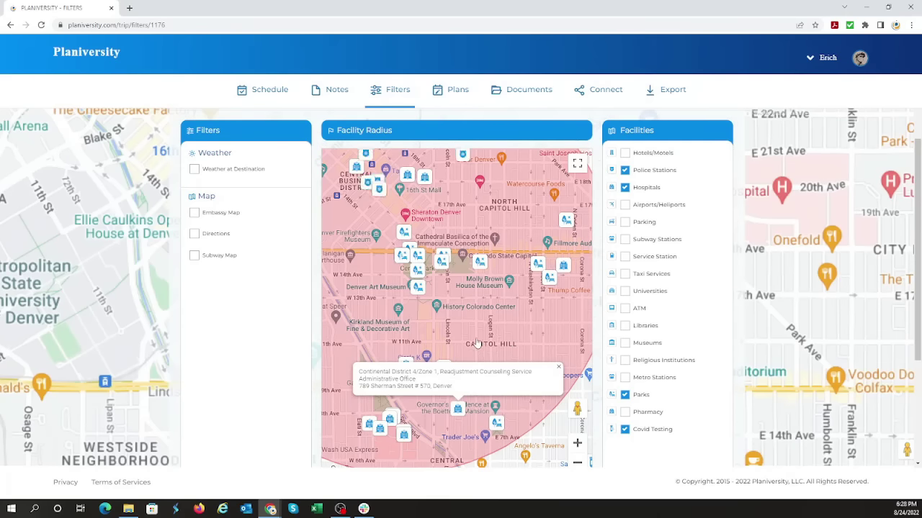
{"action": "left_click", "coordinate": [463, 252]}
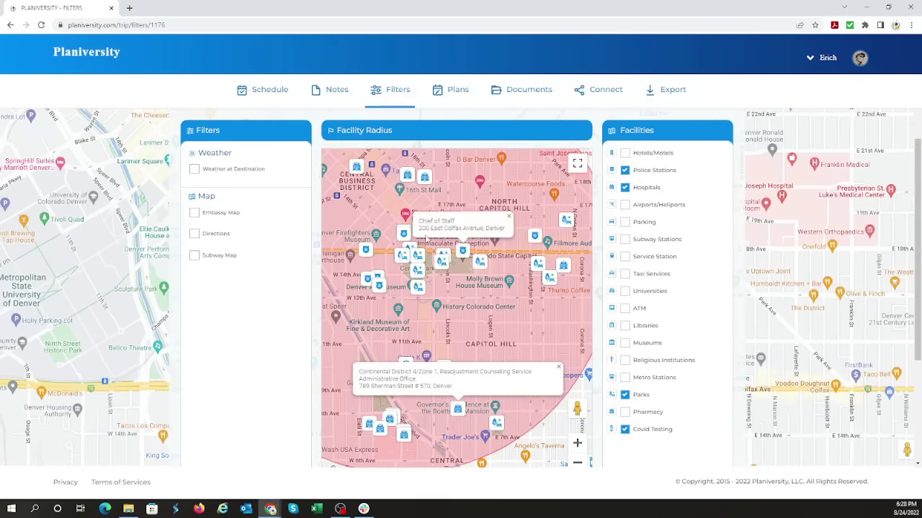
{"action": "left_click", "coordinate": [536, 240]}
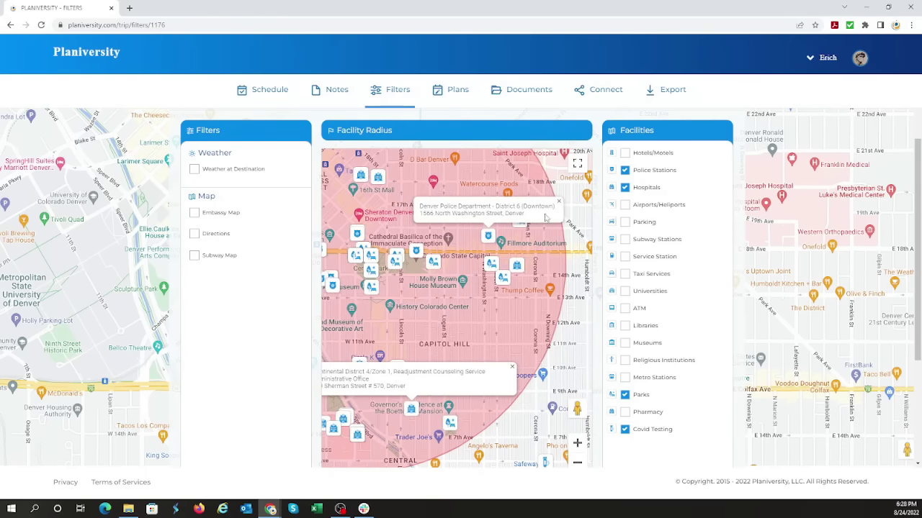
{"action": "left_click", "coordinate": [558, 202]}
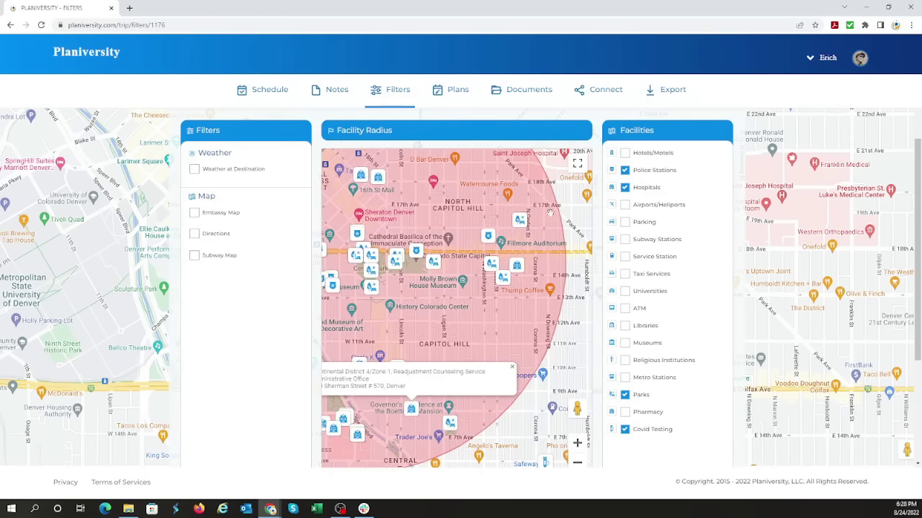
{"action": "left_click", "coordinate": [511, 367]}
Step: Turn on the weather at the destination filter
{"action": "scroll", "coordinate": [392, 378], "scroll_direction": "down", "scroll_amount": 1}
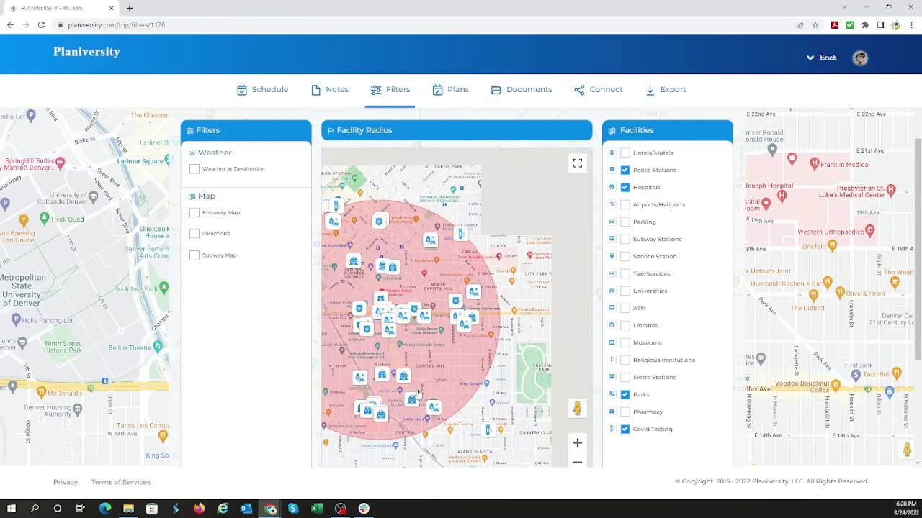
{"action": "scroll", "coordinate": [385, 375], "scroll_direction": "down", "scroll_amount": 1}
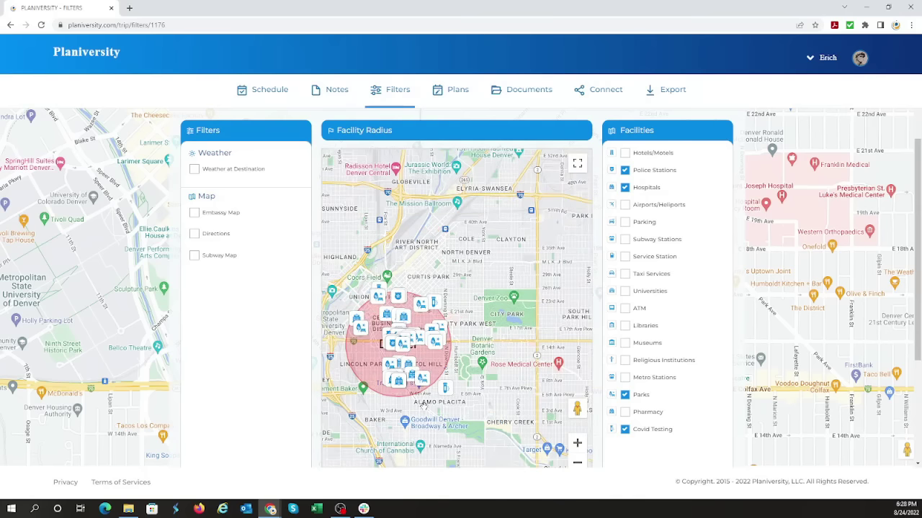
{"action": "left_click_drag", "start_coordinate": [407, 415], "coordinate": [524, 375]}
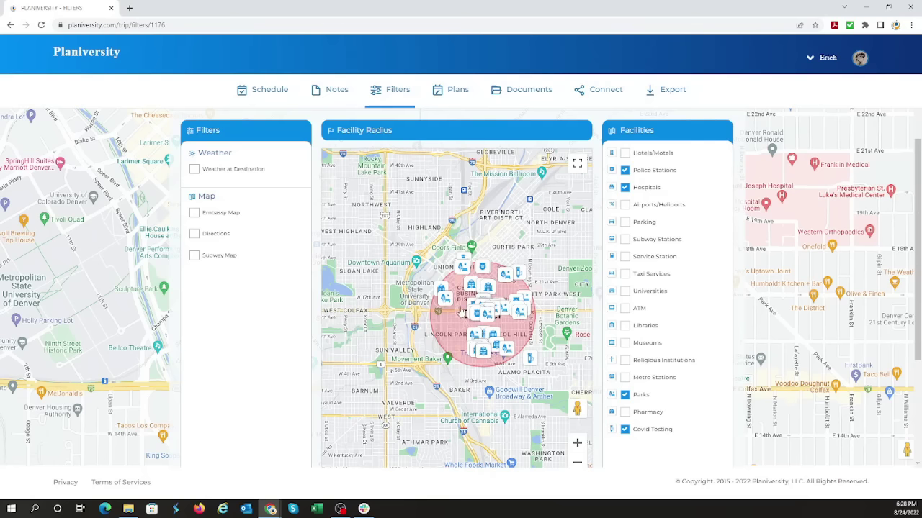
{"action": "left_click", "coordinate": [194, 169]}
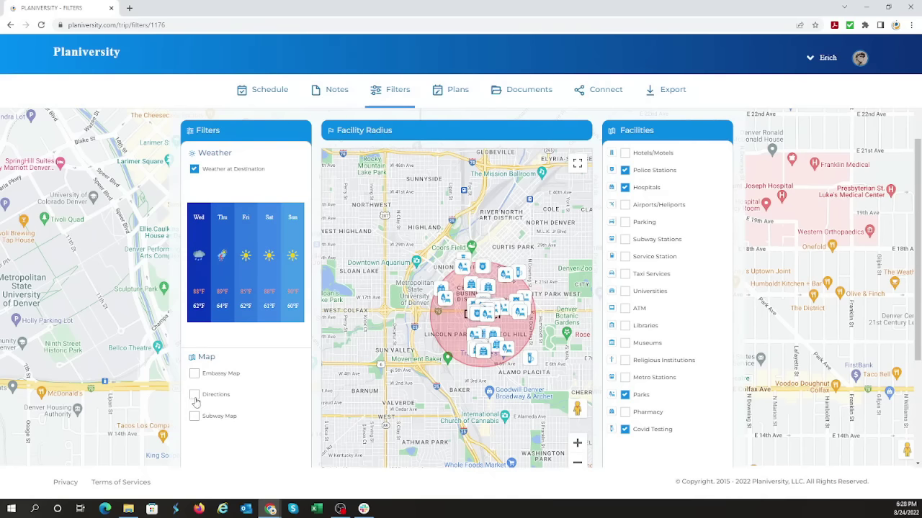
Step: Examine the driving directions and the suggested I-80 W and I-76 W and I-64 W and I-70 W routes, leaving directions off
{"action": "scroll", "coordinate": [238, 392], "scroll_direction": "down", "scroll_amount": 2}
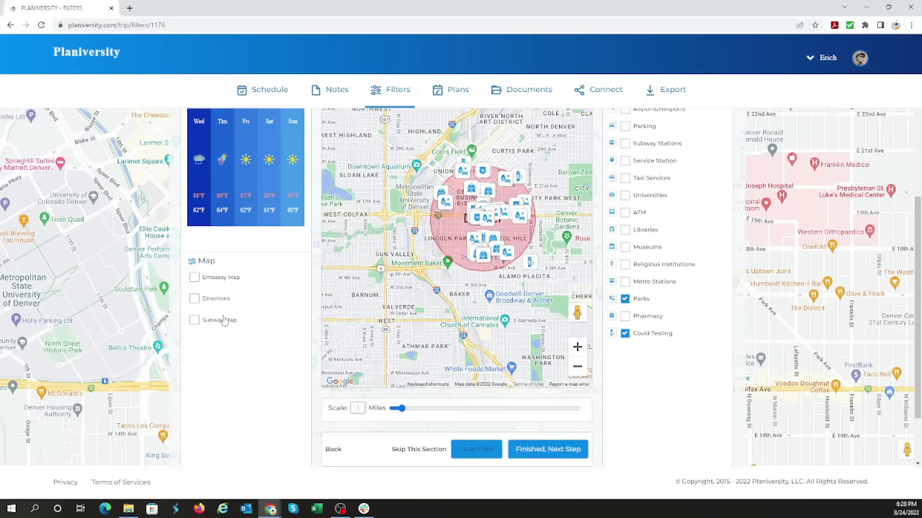
{"action": "left_click", "coordinate": [193, 300]}
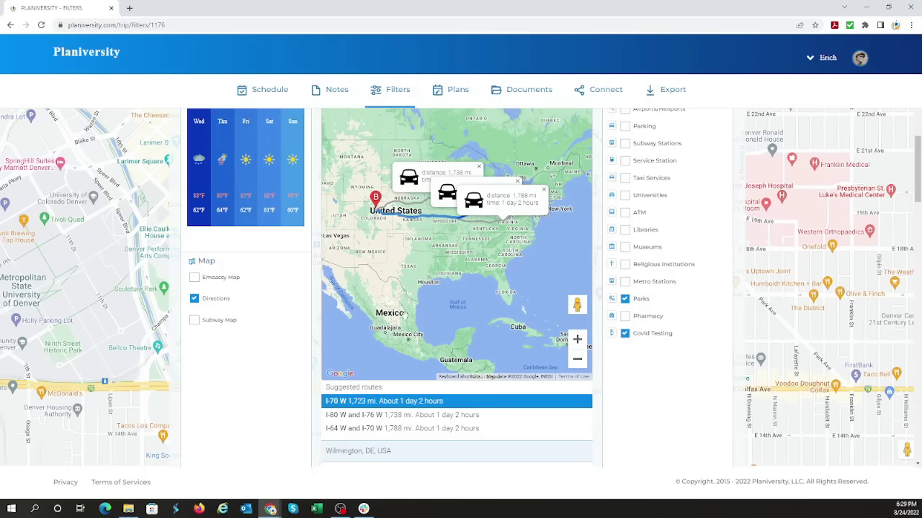
{"action": "left_click", "coordinate": [357, 419]}
{"action": "left_click", "coordinate": [357, 430]}
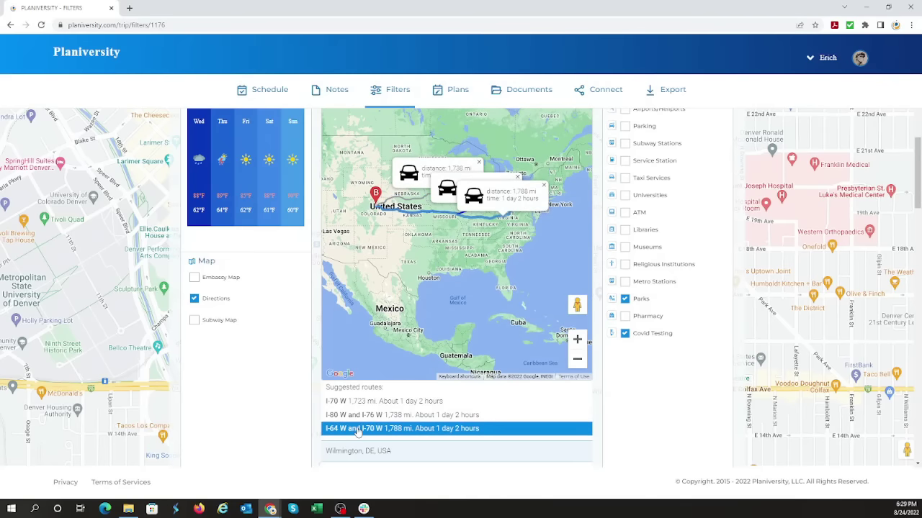
{"action": "left_click", "coordinate": [366, 416]}
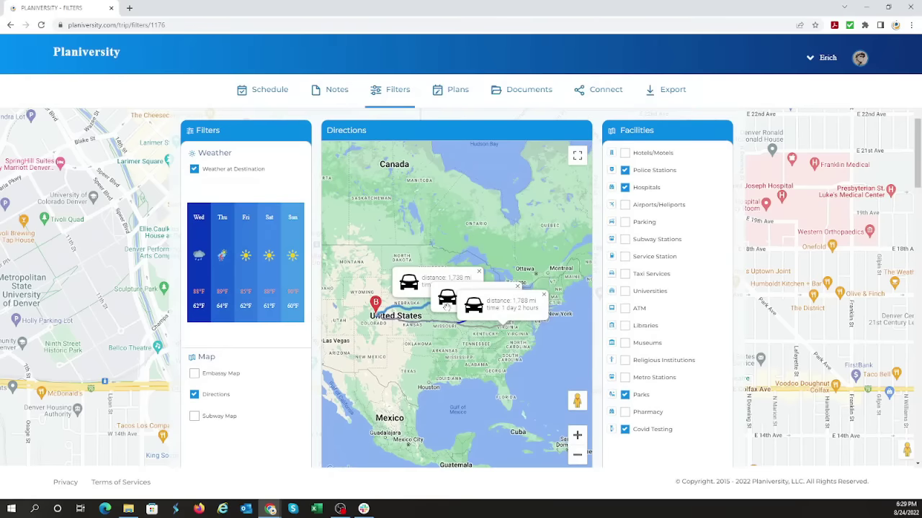
{"action": "left_click", "coordinate": [195, 395]}
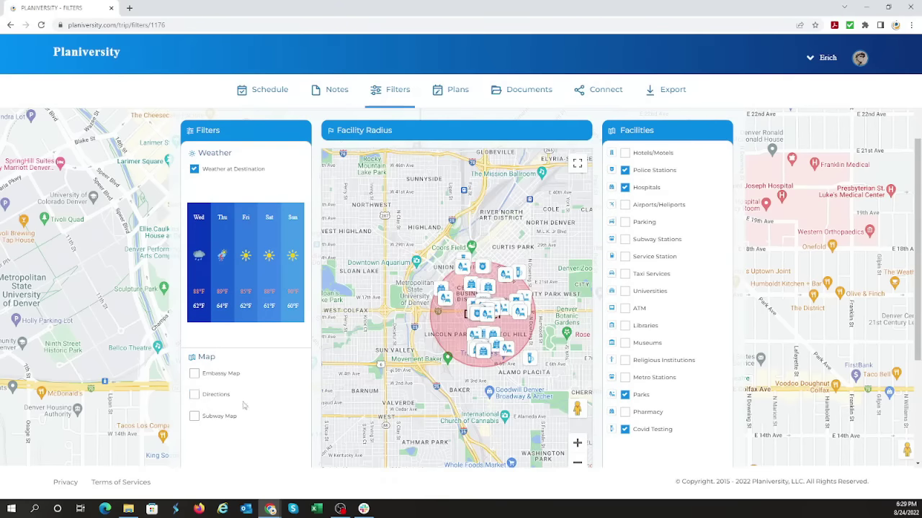
Step: Finish the filters with the chosen facilities and weather, and continue to the trip plans
{"action": "scroll", "coordinate": [598, 298], "scroll_direction": "down", "scroll_amount": 2}
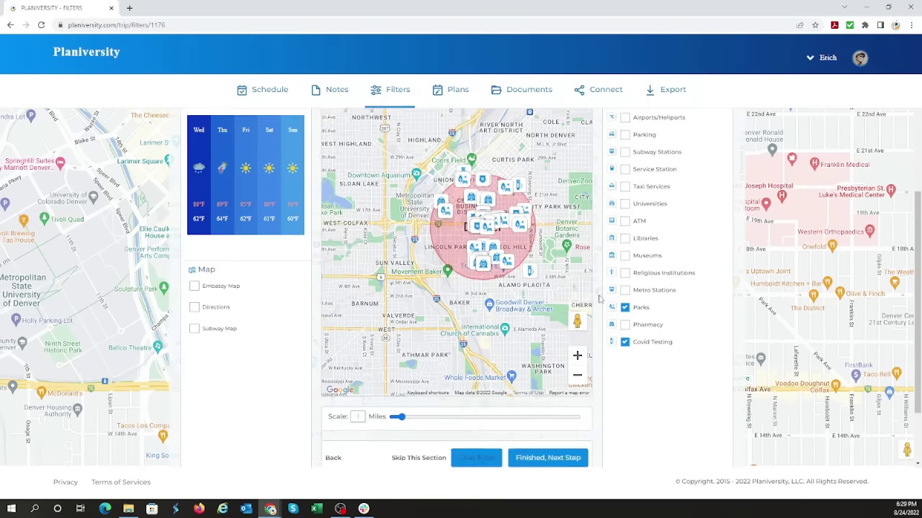
{"action": "scroll", "coordinate": [720, 263], "scroll_direction": "up", "scroll_amount": 3}
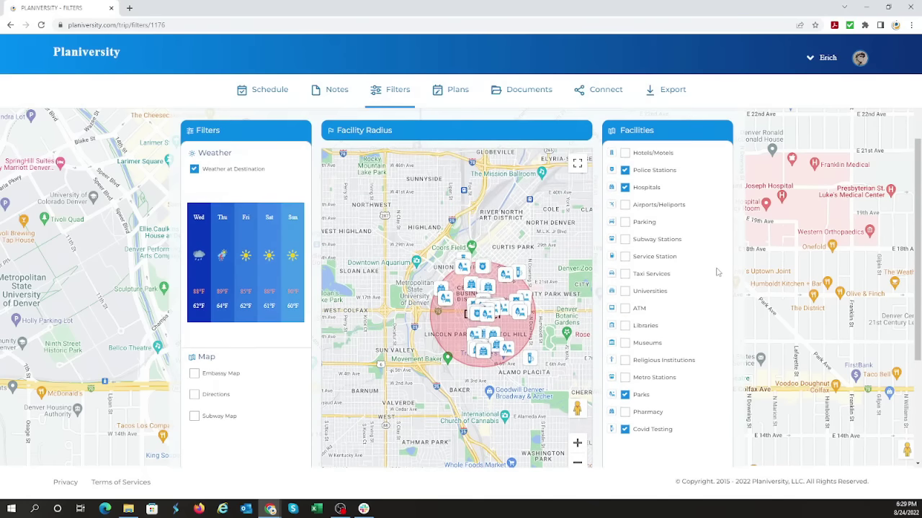
{"action": "scroll", "coordinate": [639, 391], "scroll_direction": "down", "scroll_amount": 4}
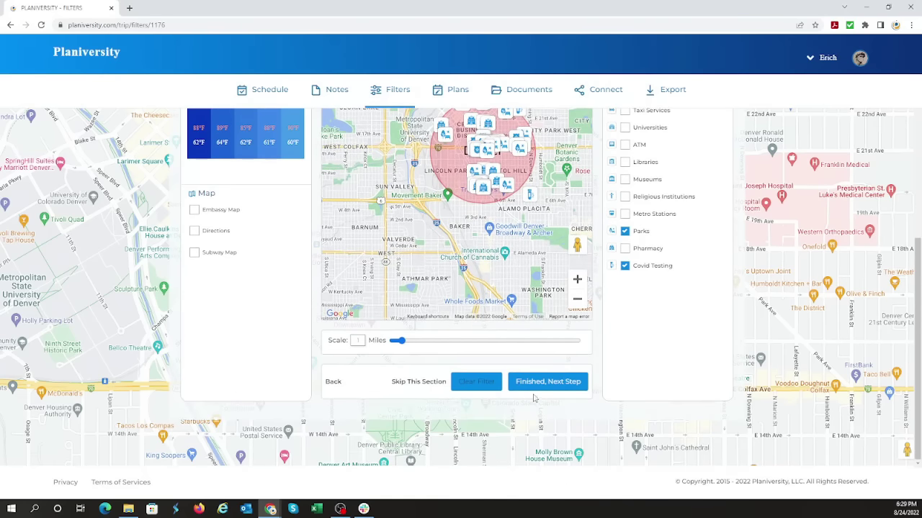
{"action": "left_click", "coordinate": [543, 389]}
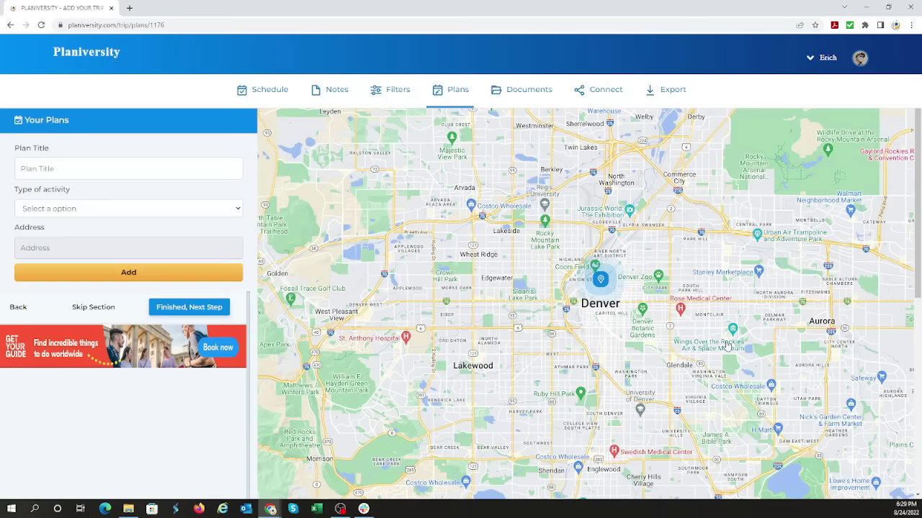
Step: Add a "Visit friend" plan with the activity type People to see, located on the map in the Eiber area north of Lakewood
{"action": "left_click", "coordinate": [52, 170]}
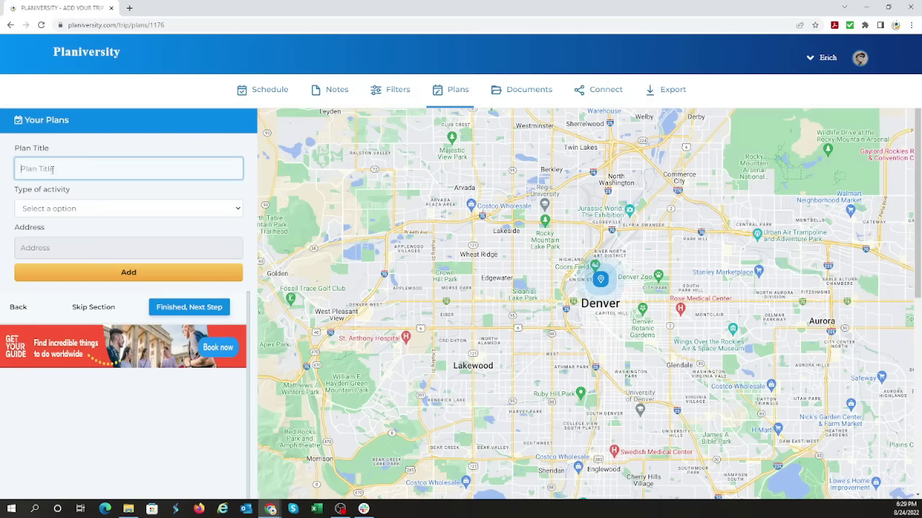
{"action": "left_click", "coordinate": [78, 209]}
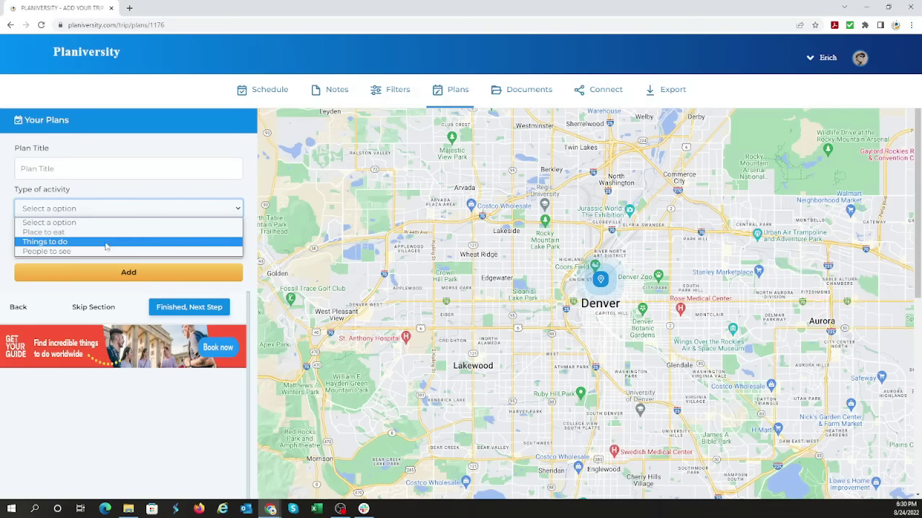
{"action": "left_click", "coordinate": [54, 252]}
{"action": "left_click", "coordinate": [57, 170]}
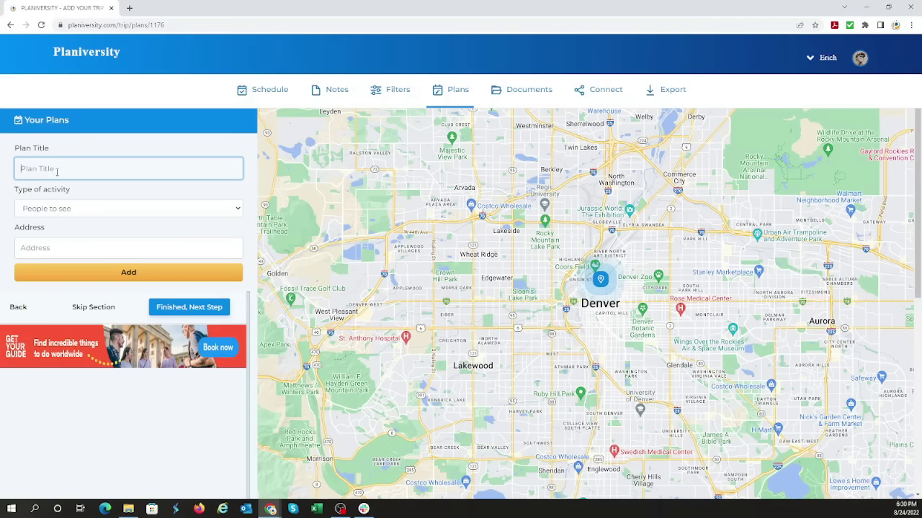
{"action": "type", "text": "Visit friend"}
{"action": "scroll", "coordinate": [492, 298], "scroll_direction": "up", "scroll_amount": 5}
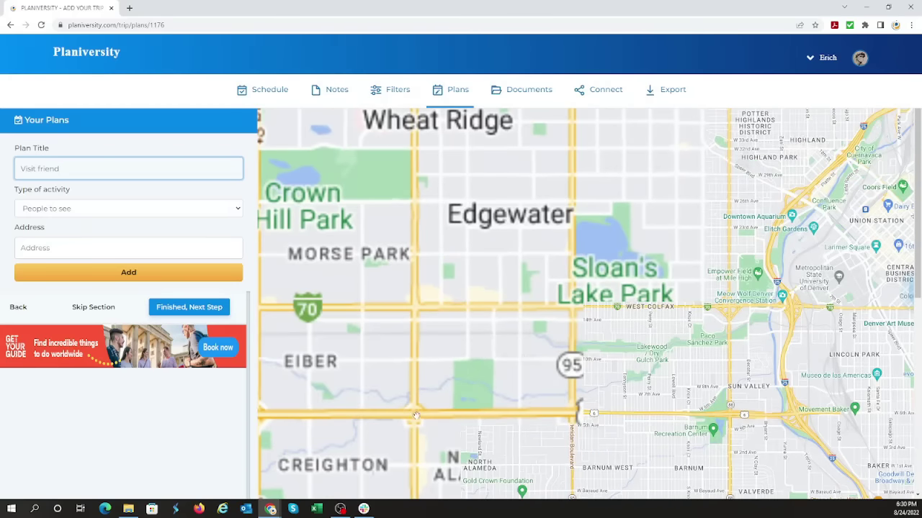
{"action": "left_click", "coordinate": [387, 360]}
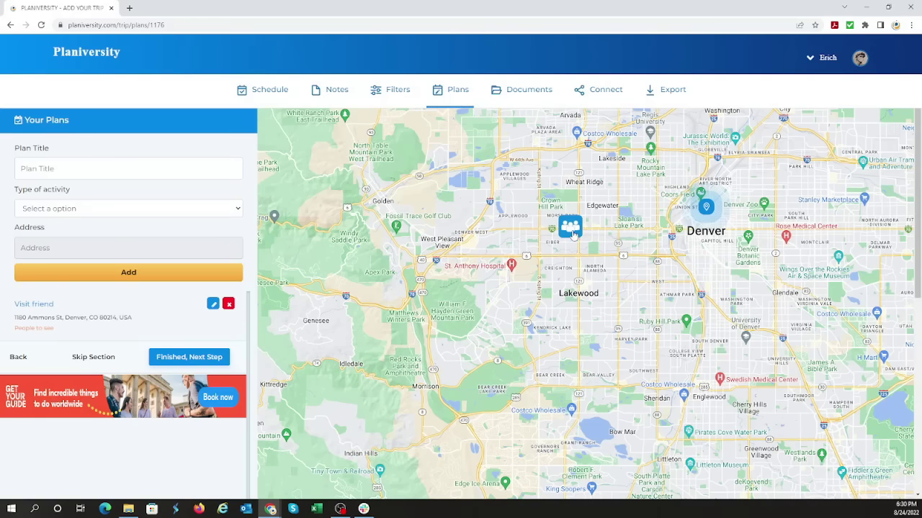
Step: Relocate the "Visit friend" plan to South Lamar Street, southeast of the Lakewood label on the map, and update the plan
{"action": "mouse_move", "coordinate": [572, 234]}
{"action": "left_mouse_down"}
{"action": "mouse_move", "coordinate": [536, 302]}
{"action": "mouse_move", "coordinate": [548, 274]}
{"action": "mouse_move", "coordinate": [550, 282]}
{"action": "mouse_move", "coordinate": [615, 277]}
{"action": "mouse_move", "coordinate": [558, 291]}
{"action": "mouse_move", "coordinate": [565, 276]}
{"action": "left_mouse_up"}
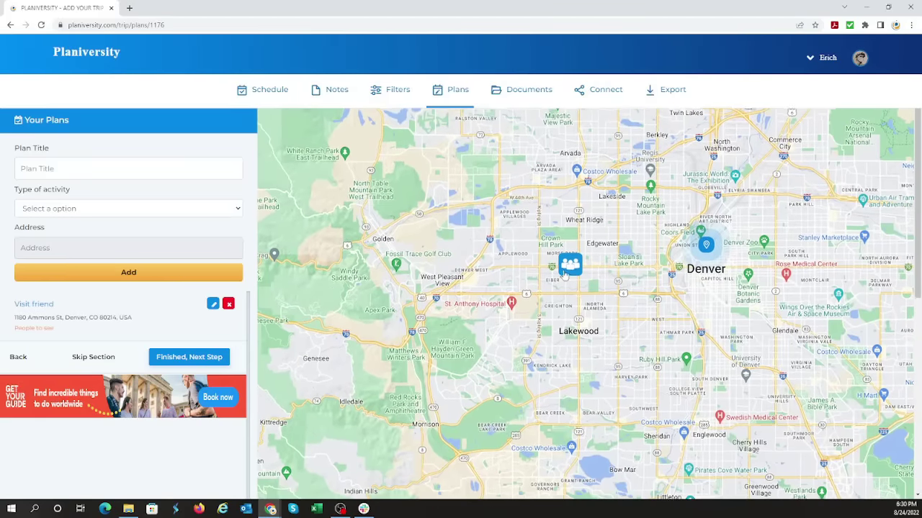
{"action": "left_click", "coordinate": [213, 303]}
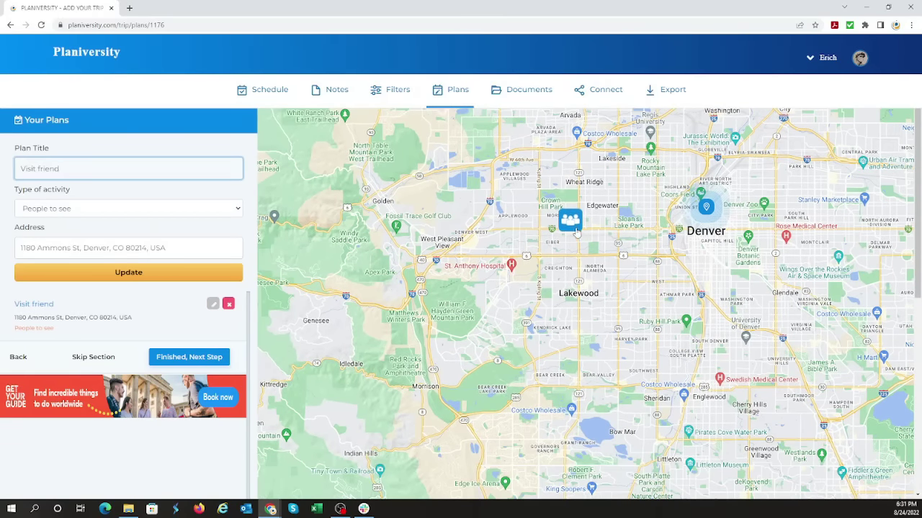
{"action": "scroll", "coordinate": [576, 232], "scroll_direction": "up", "scroll_amount": 3}
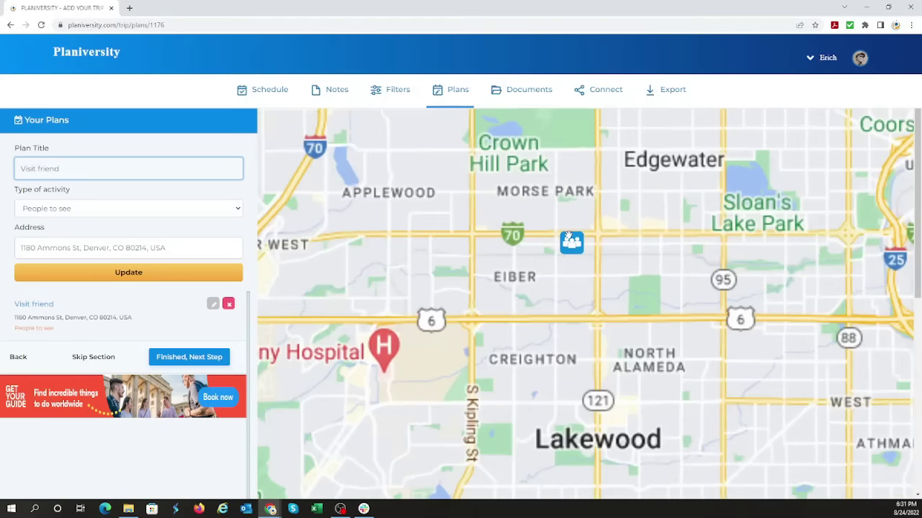
{"action": "scroll", "coordinate": [569, 237], "scroll_direction": "up", "scroll_amount": 3}
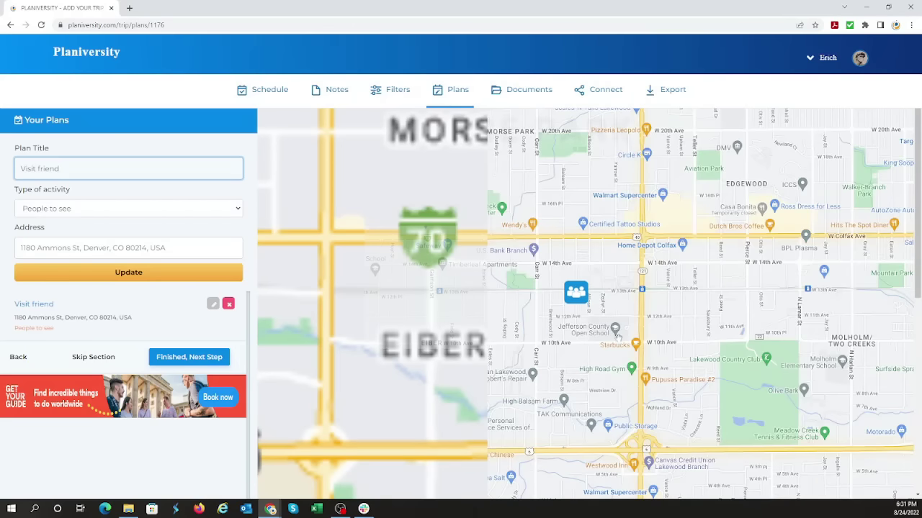
{"action": "scroll", "coordinate": [617, 333], "scroll_direction": "down", "scroll_amount": 5}
{"action": "mouse_move", "coordinate": [653, 383]}
{"action": "left_mouse_down"}
{"action": "mouse_move", "coordinate": [648, 266]}
{"action": "mouse_move", "coordinate": [634, 226]}
{"action": "left_mouse_up"}
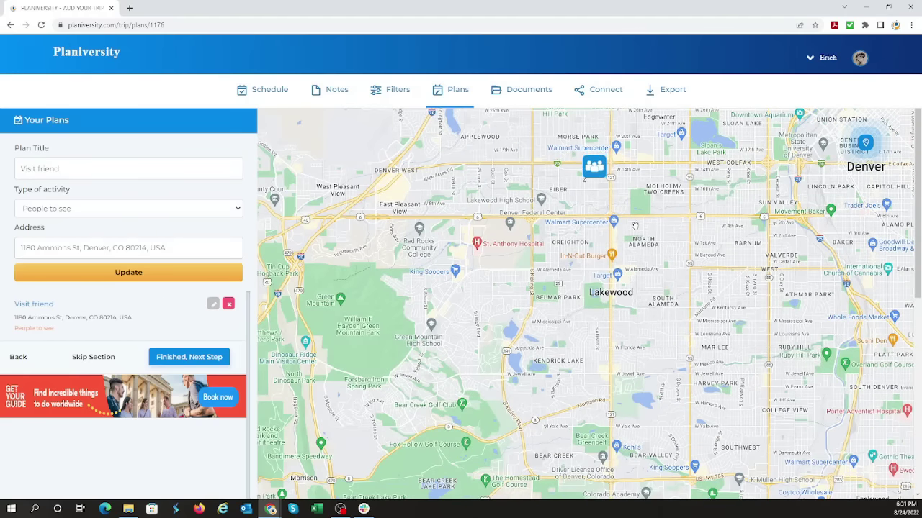
{"action": "mouse_move", "coordinate": [595, 170]}
{"action": "left_mouse_down"}
{"action": "mouse_move", "coordinate": [637, 259]}
{"action": "mouse_move", "coordinate": [643, 317]}
{"action": "left_mouse_up"}
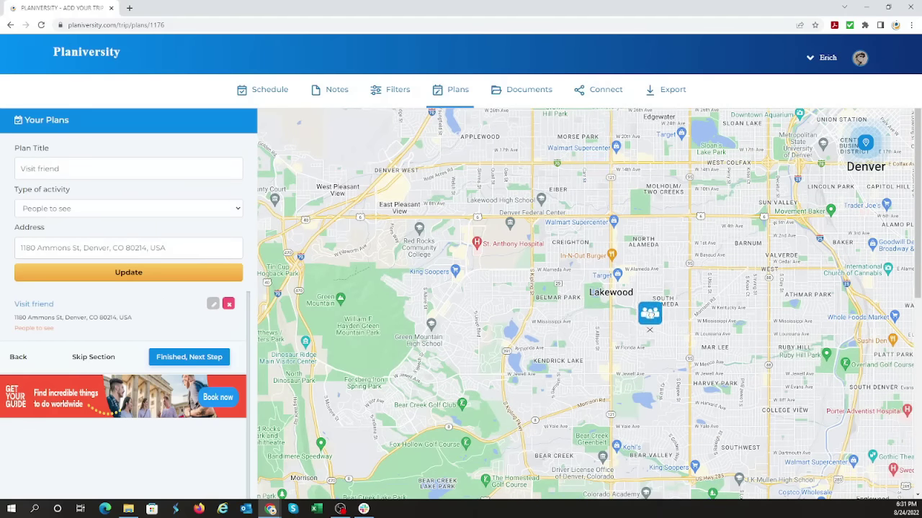
{"action": "left_click_drag", "start_coordinate": [651, 317], "coordinate": [651, 317]}
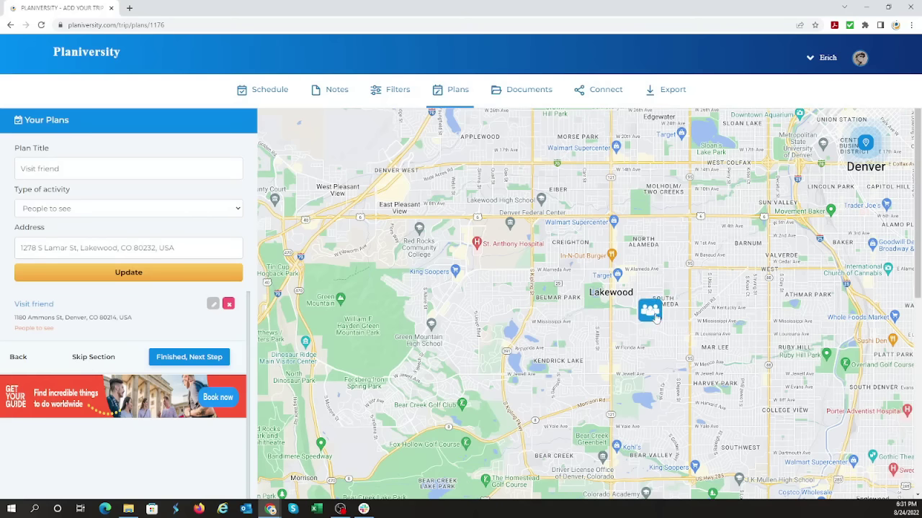
{"action": "left_click", "coordinate": [155, 283]}
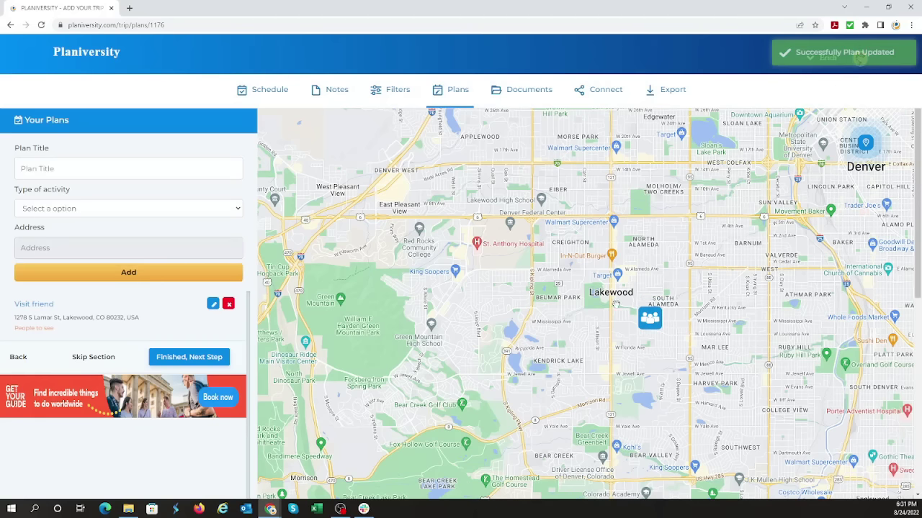
Step: Add a "Get a burger" plan with the activity type Place to eat, located at the In-N-Out Burger in Lakewood on the map
{"action": "mouse_move", "coordinate": [612, 323]}
{"action": "left_mouse_down"}
{"action": "mouse_move", "coordinate": [428, 291]}
{"action": "mouse_move", "coordinate": [486, 333]}
{"action": "mouse_move", "coordinate": [504, 207]}
{"action": "mouse_move", "coordinate": [517, 380]}
{"action": "mouse_move", "coordinate": [581, 362]}
{"action": "mouse_move", "coordinate": [519, 359]}
{"action": "left_mouse_up"}
{"action": "scroll", "coordinate": [461, 303], "scroll_direction": "down", "scroll_amount": 2}
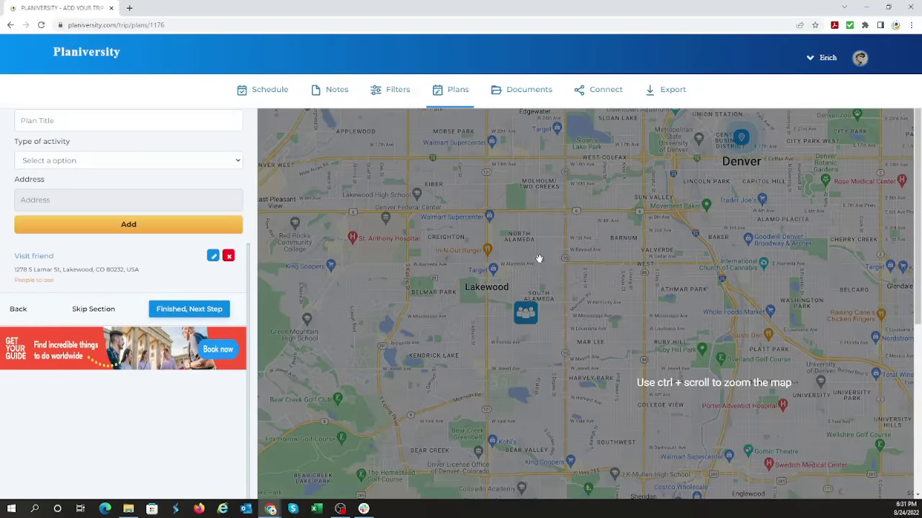
{"action": "scroll", "coordinate": [539, 259], "scroll_direction": "down", "scroll_amount": 2}
{"action": "scroll", "coordinate": [523, 268], "scroll_direction": "up", "scroll_amount": 2}
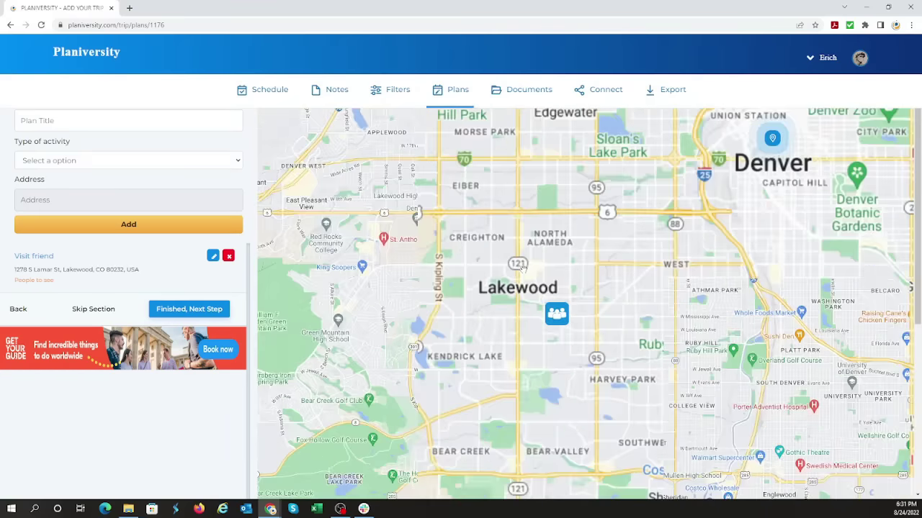
{"action": "left_click", "coordinate": [66, 122]}
{"action": "type", "text": "C"}
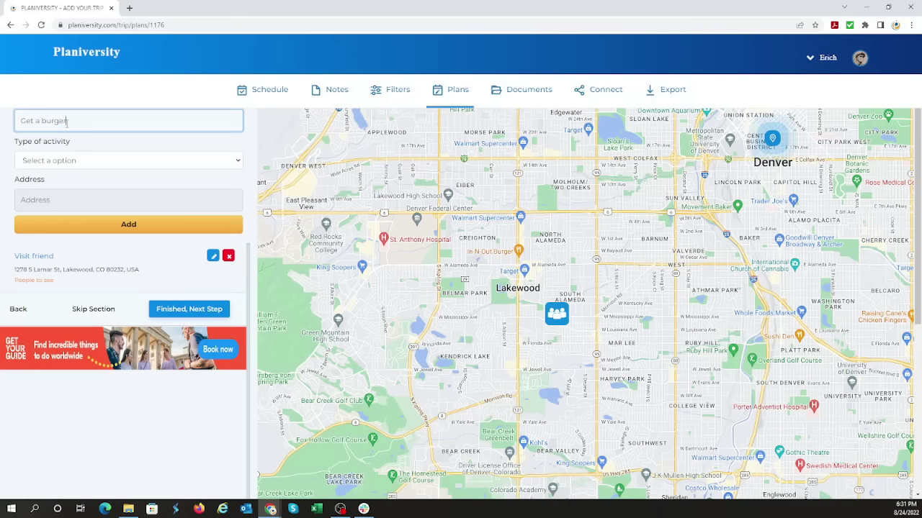
{"action": "left_click", "coordinate": [74, 163]}
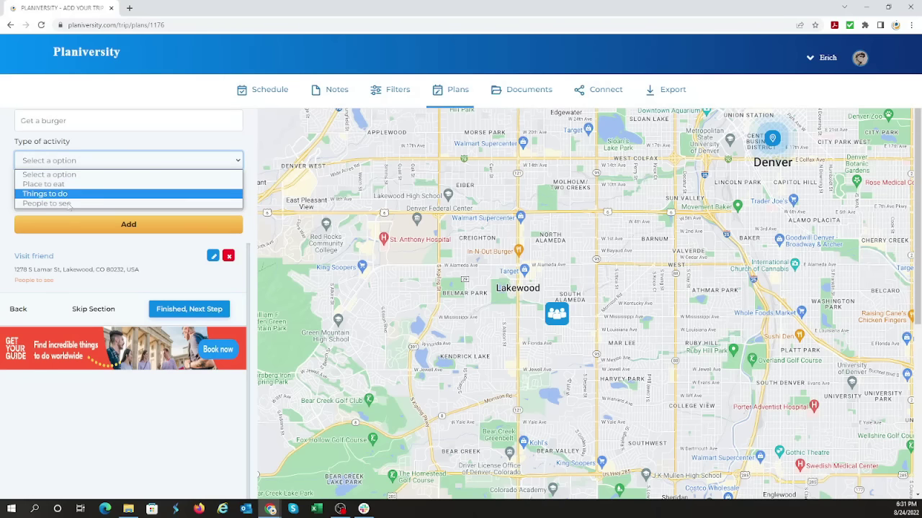
{"action": "left_click", "coordinate": [61, 184]}
{"action": "left_click", "coordinate": [508, 257]}
{"action": "scroll", "coordinate": [429, 330], "scroll_direction": "down", "scroll_amount": 2}
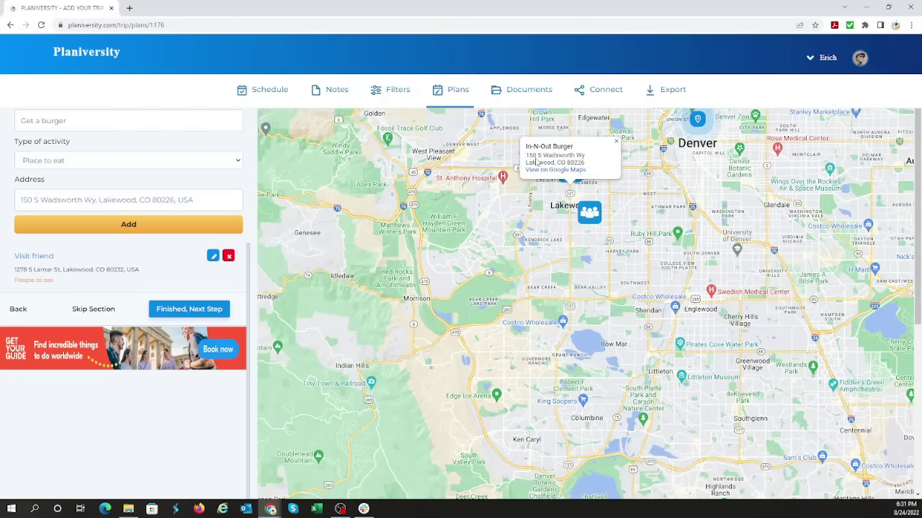
{"action": "left_click", "coordinate": [130, 224]}
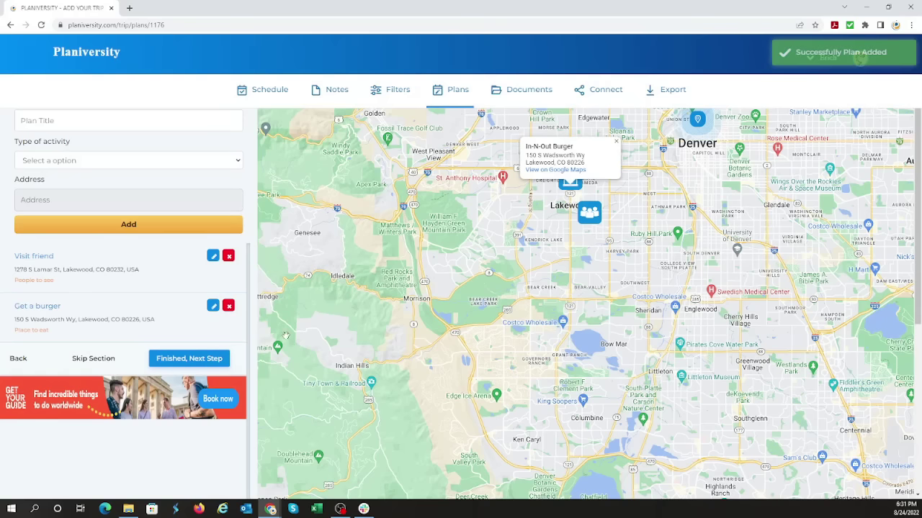
{"action": "left_click", "coordinate": [616, 147]}
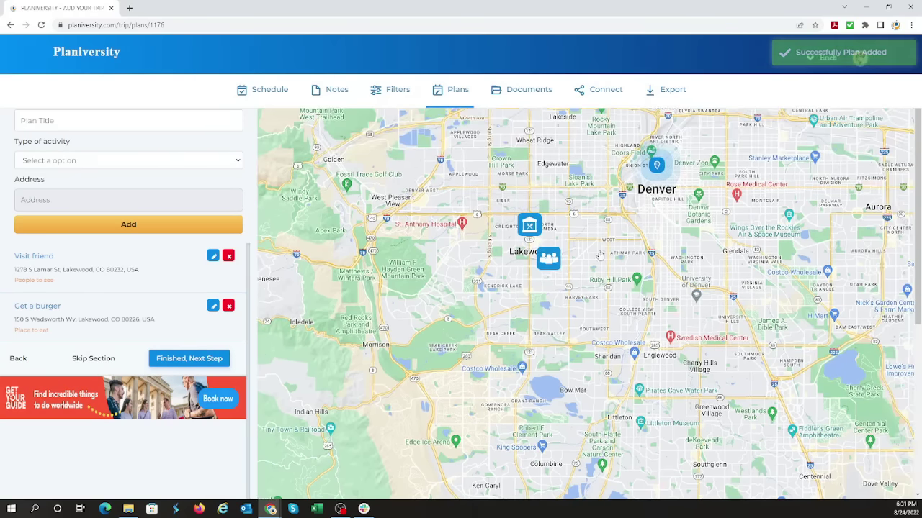
Step: Add a "Go to a park" plan with the activity type Things to do, located at Ruby Hill Park on the map
{"action": "left_click", "coordinate": [104, 160]}
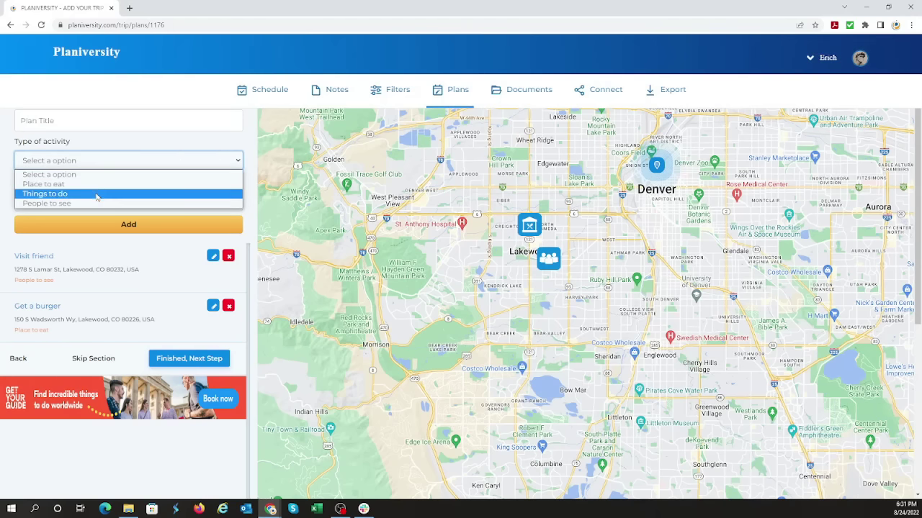
{"action": "left_click", "coordinate": [86, 123]}
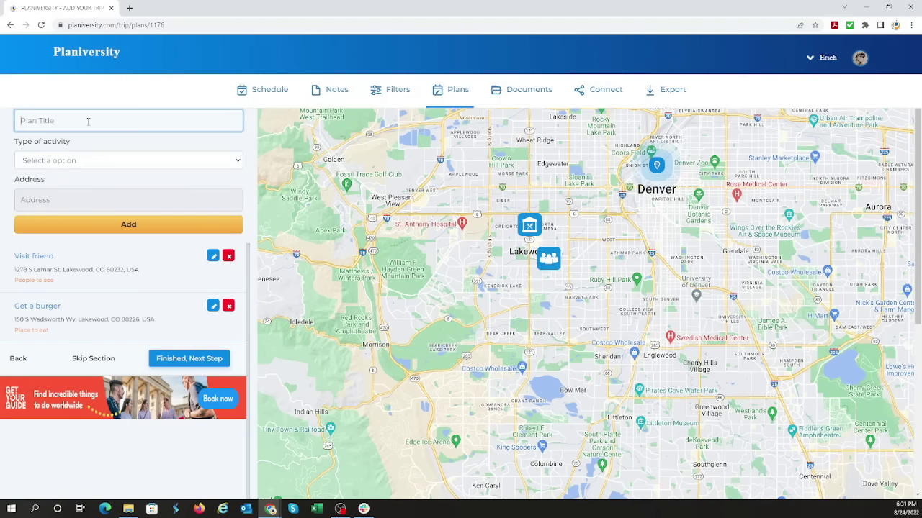
{"action": "type", "text": "Go to a park"}
{"action": "left_click", "coordinate": [94, 162]}
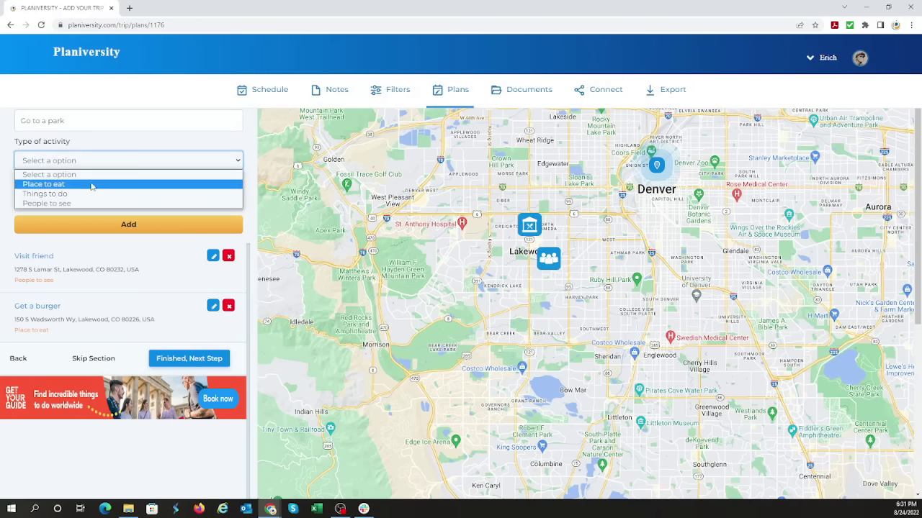
{"action": "left_click", "coordinate": [92, 191]}
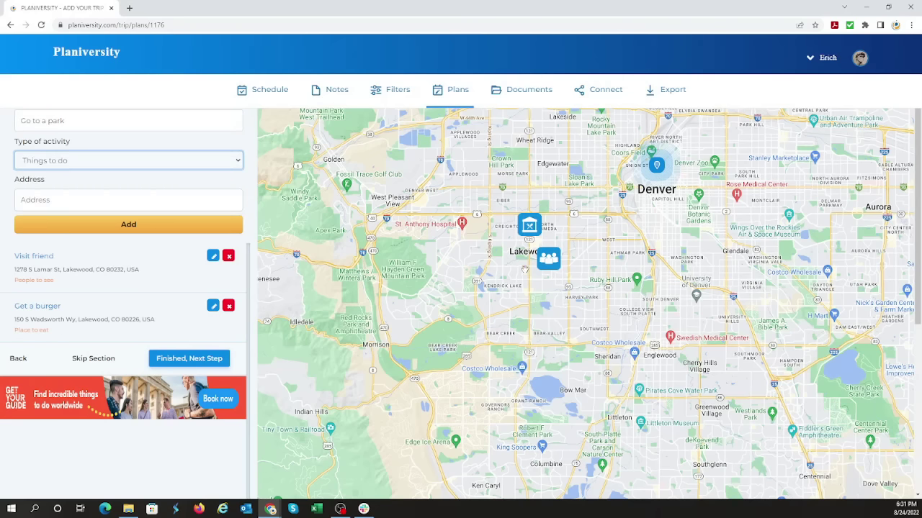
{"action": "scroll", "coordinate": [524, 268], "scroll_direction": "up", "scroll_amount": 1}
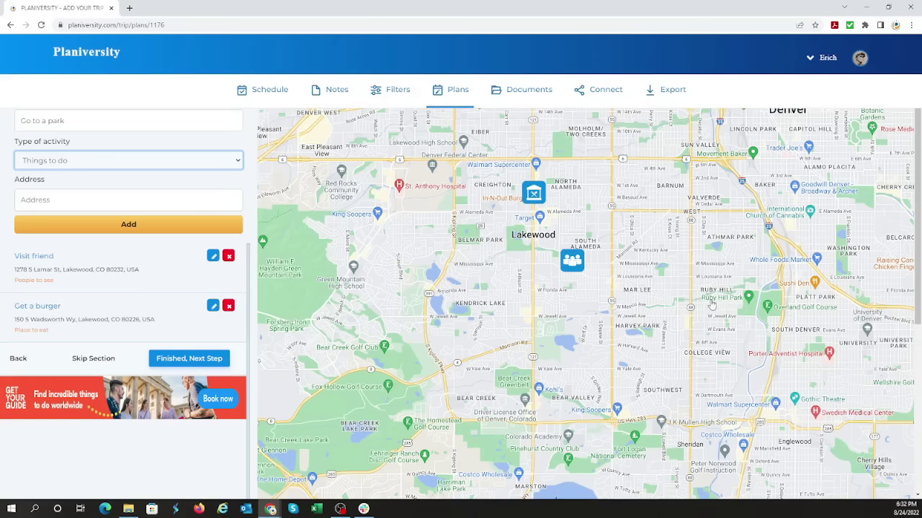
{"action": "left_click", "coordinate": [750, 301]}
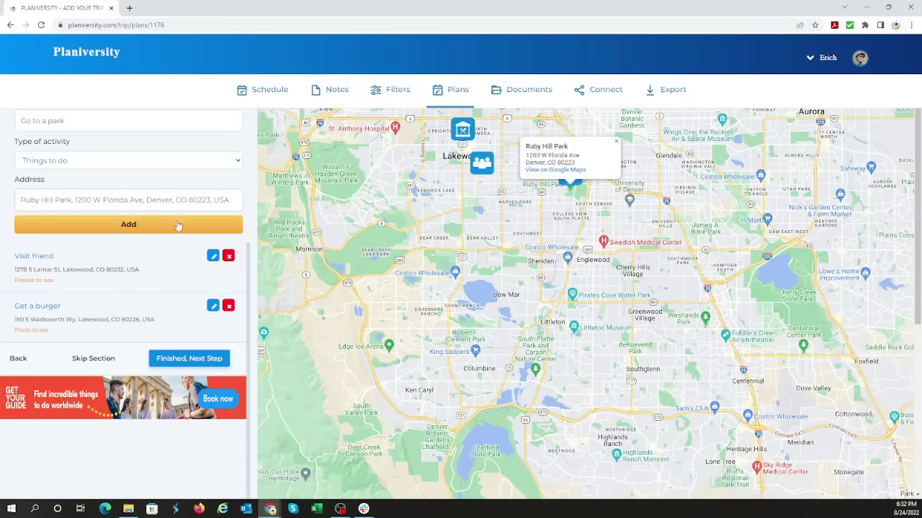
{"action": "left_click", "coordinate": [155, 225]}
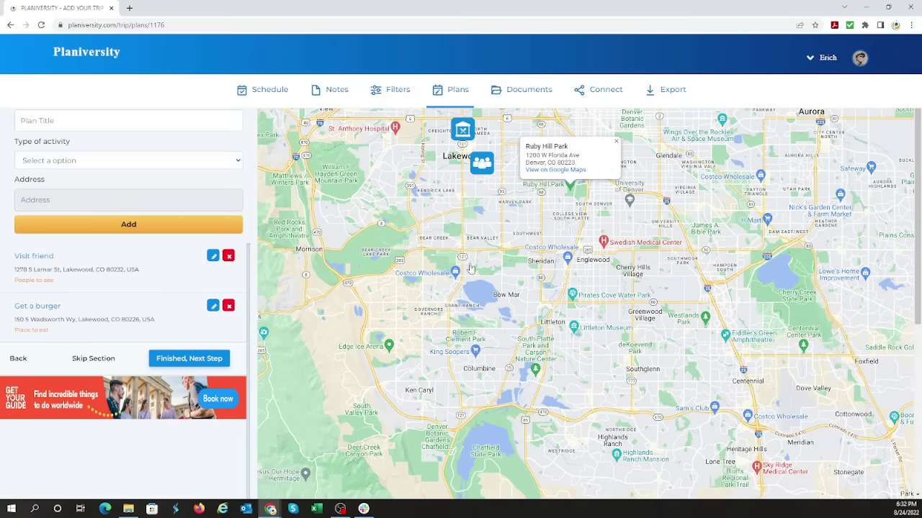
{"action": "left_click", "coordinate": [616, 141]}
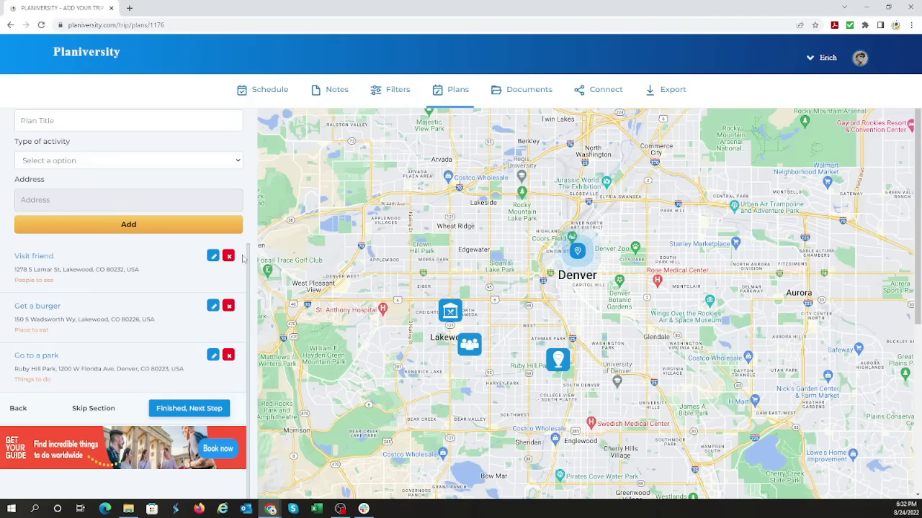
{"action": "scroll", "coordinate": [329, 305], "scroll_direction": "up", "scroll_amount": 1}
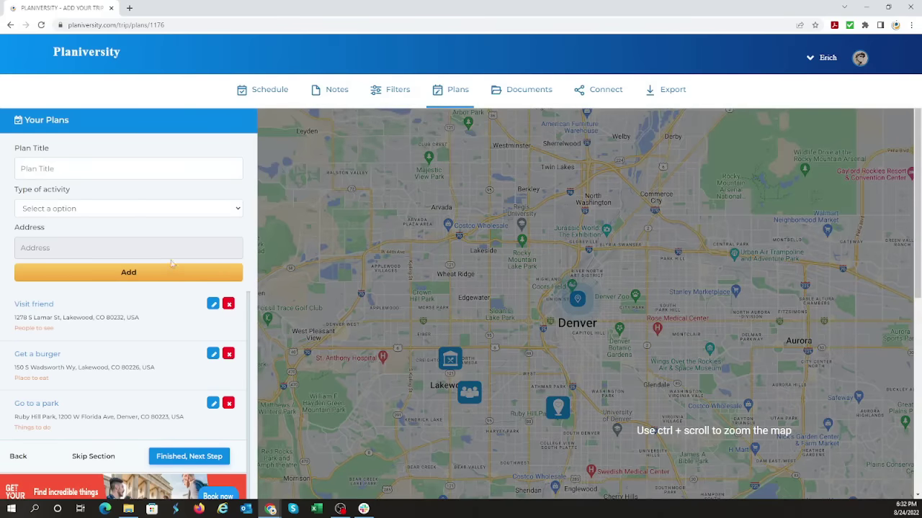
{"action": "scroll", "coordinate": [158, 295], "scroll_direction": "down", "scroll_amount": 3}
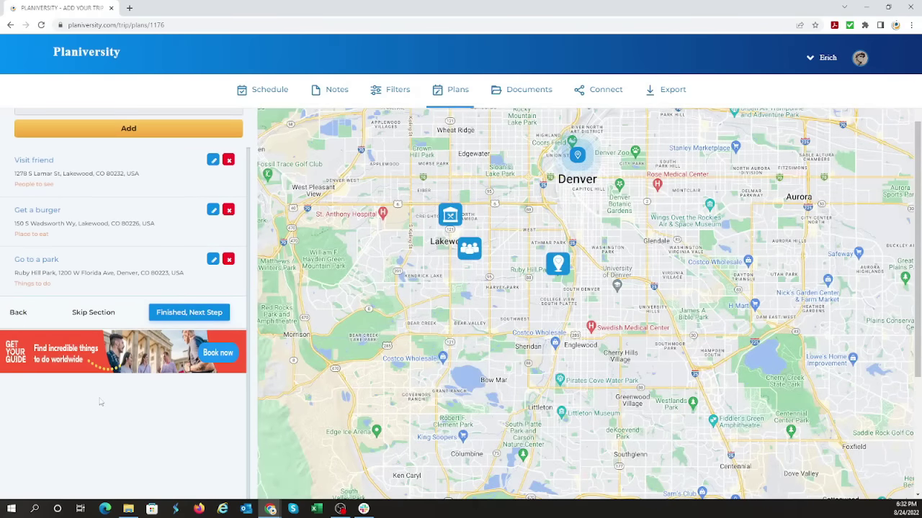
{"action": "scroll", "coordinate": [83, 405], "scroll_direction": "up", "scroll_amount": 1}
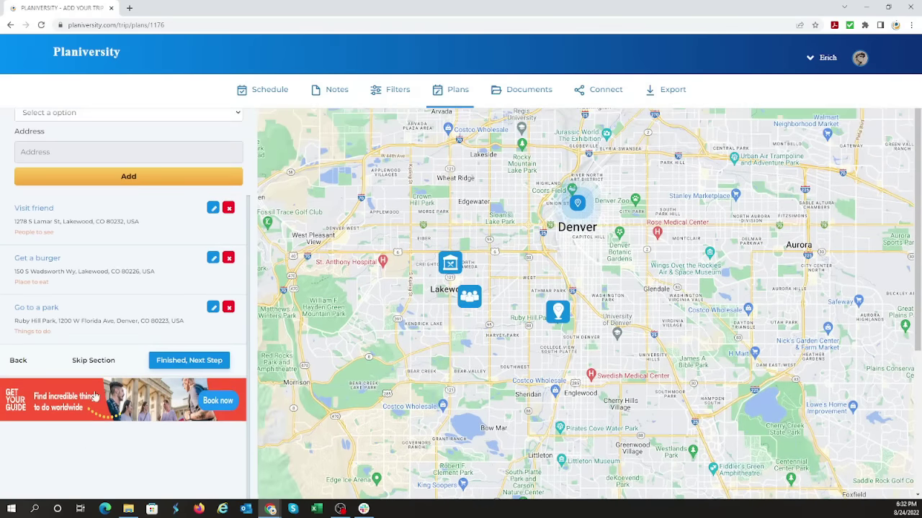
{"action": "scroll", "coordinate": [153, 333], "scroll_direction": "up", "scroll_amount": 1}
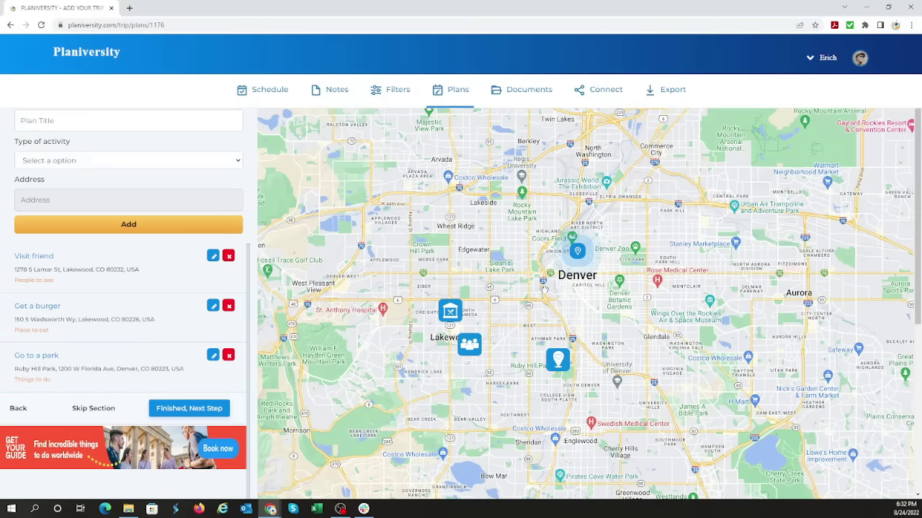
Step: Add a "Visit another friend" plan with the activity type People to see, located on the map in Wheat Ridge, just west of Mountain View
{"action": "scroll", "coordinate": [109, 231], "scroll_direction": "up", "scroll_amount": 1}
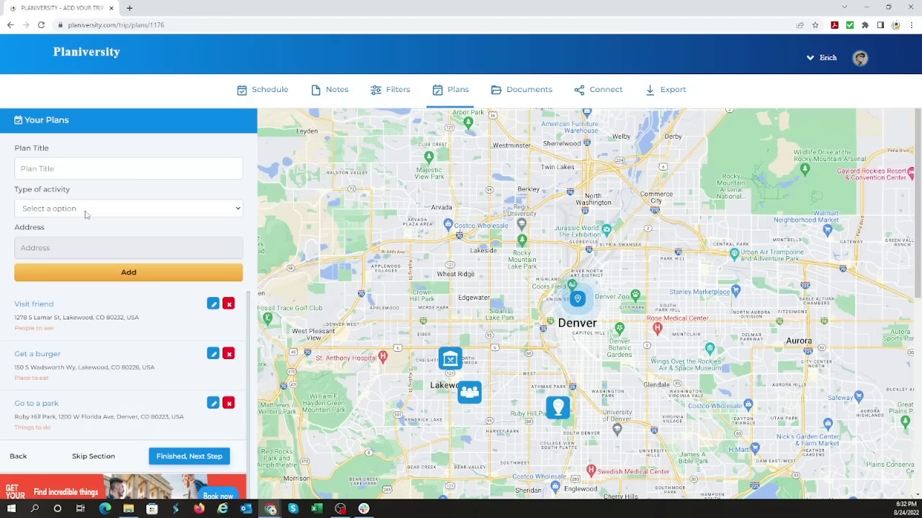
{"action": "left_click", "coordinate": [72, 168]}
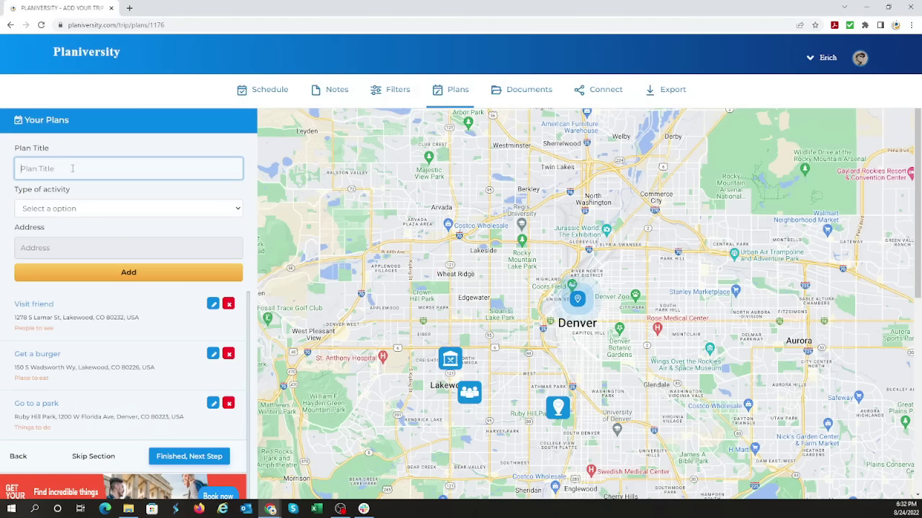
{"action": "type", "text": "V"}
{"action": "scroll", "coordinate": [503, 286], "scroll_direction": "up", "scroll_amount": 2}
{"action": "left_click", "coordinate": [512, 267]}
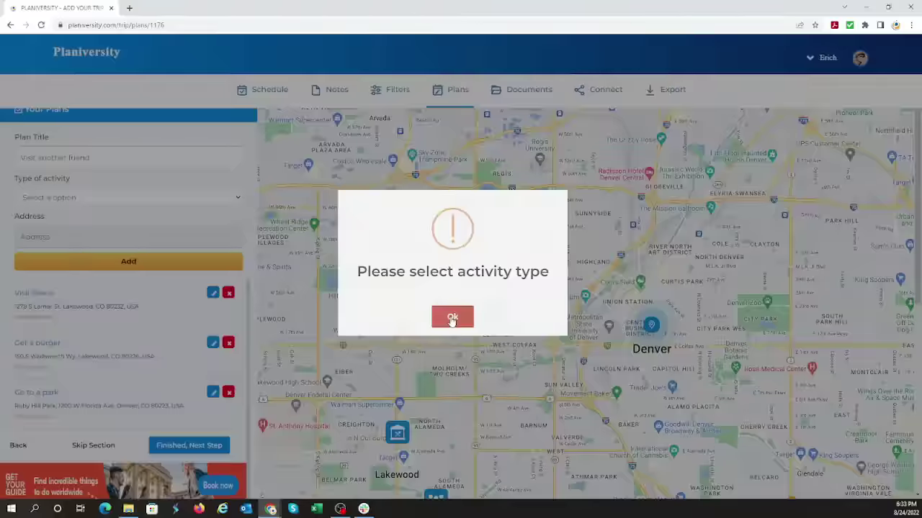
{"action": "left_click", "coordinate": [452, 319]}
{"action": "left_click", "coordinate": [140, 202]}
{"action": "left_click", "coordinate": [111, 241]}
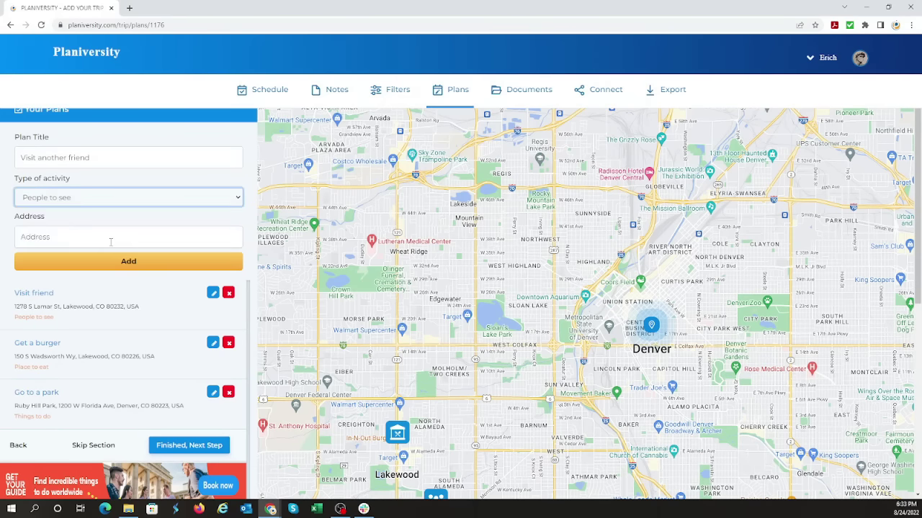
{"action": "left_click", "coordinate": [443, 229]}
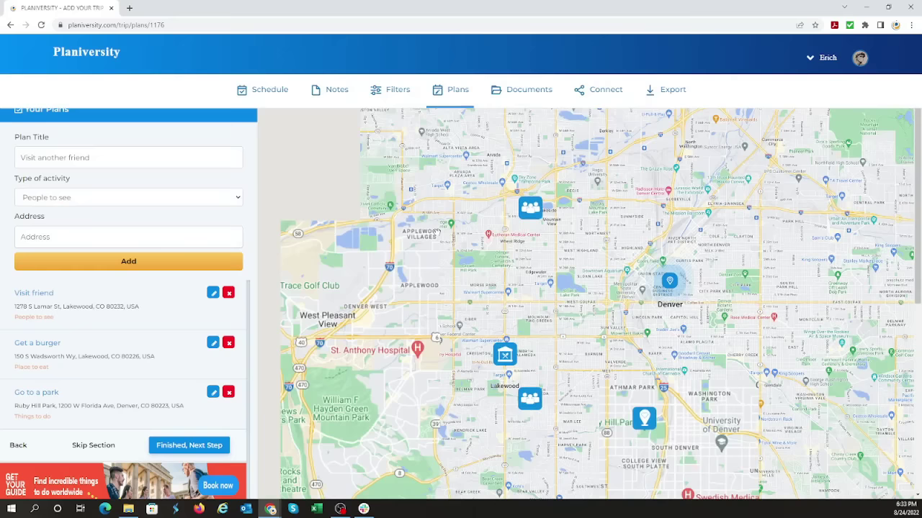
{"action": "left_click", "coordinate": [142, 263]}
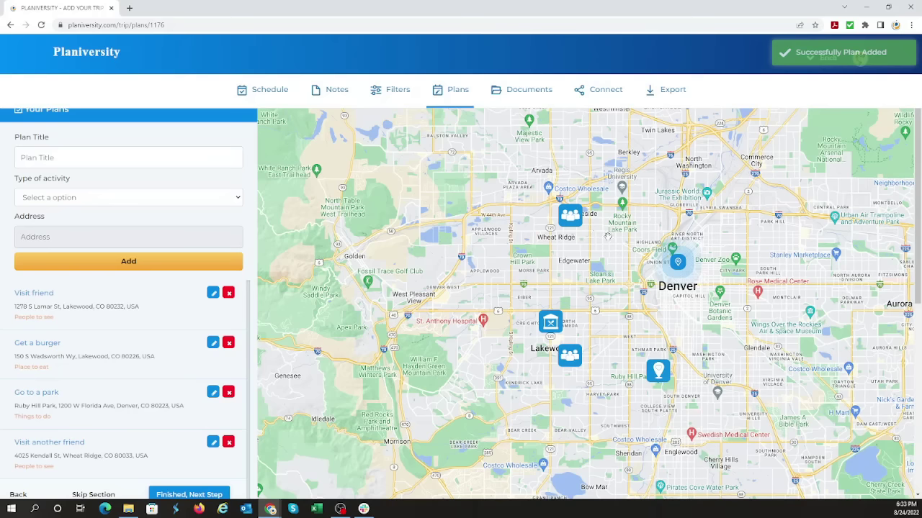
Step: Finish the trip plans and continue to the travel documents
{"action": "left_click_drag", "start_coordinate": [607, 236], "coordinate": [512, 247]}
{"action": "scroll", "coordinate": [529, 261], "scroll_direction": "down", "scroll_amount": 1}
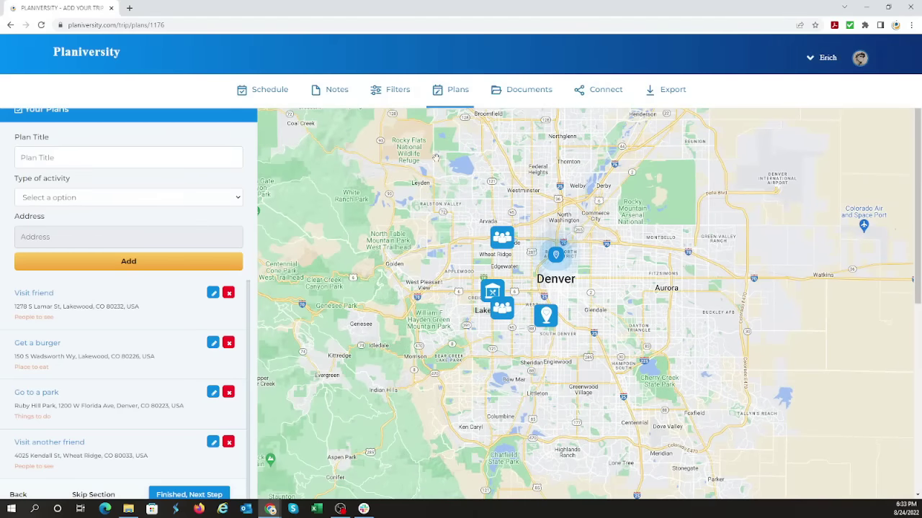
{"action": "scroll", "coordinate": [144, 433], "scroll_direction": "down", "scroll_amount": 2}
{"action": "left_click", "coordinate": [160, 399]}
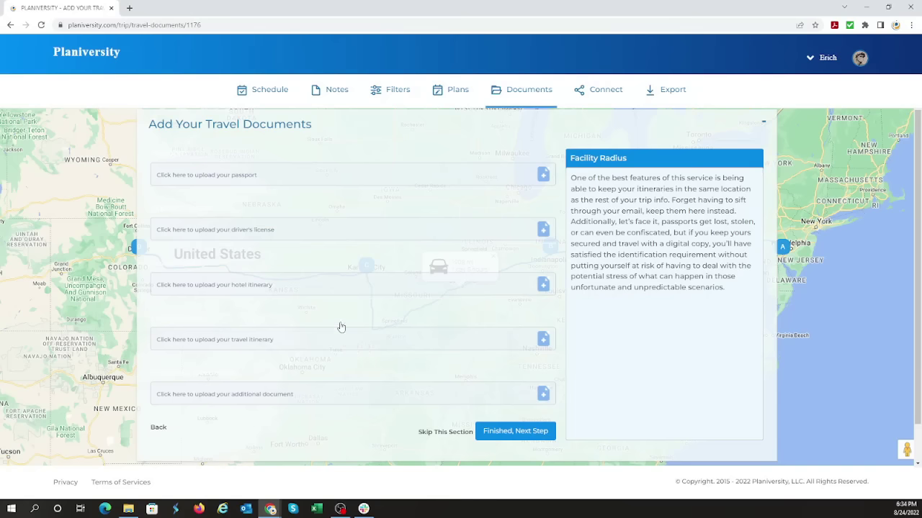
Step: Skip the travel documents section without uploading anything and continue to the employee profile
{"action": "scroll", "coordinate": [250, 136], "scroll_direction": "down", "scroll_amount": 1}
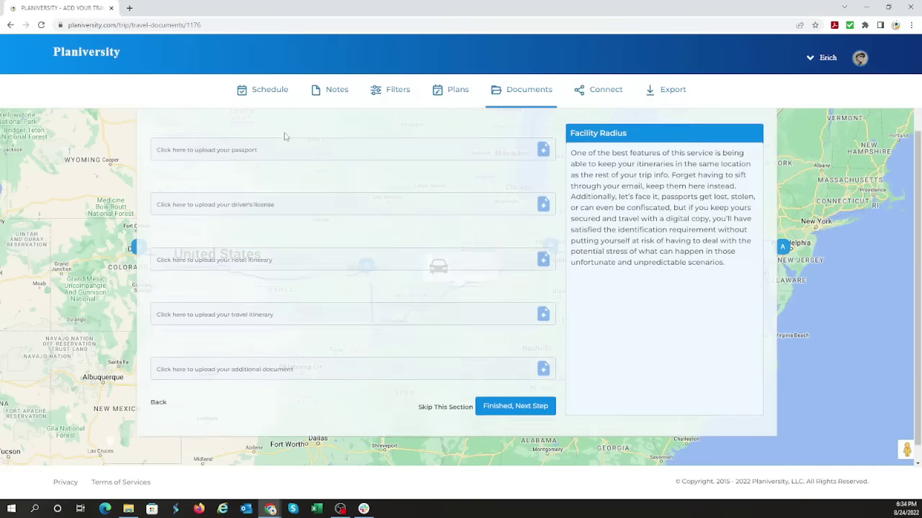
{"action": "scroll", "coordinate": [356, 374], "scroll_direction": "up", "scroll_amount": 1}
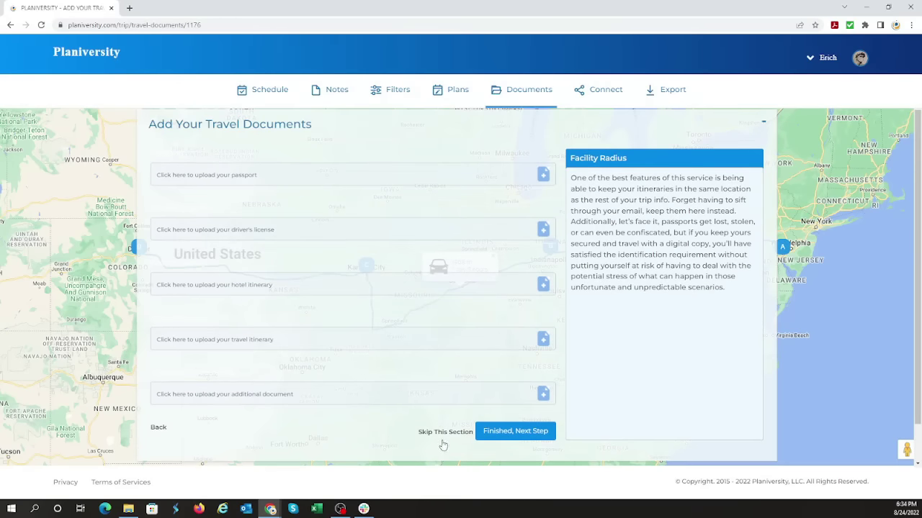
{"action": "left_click", "coordinate": [438, 432]}
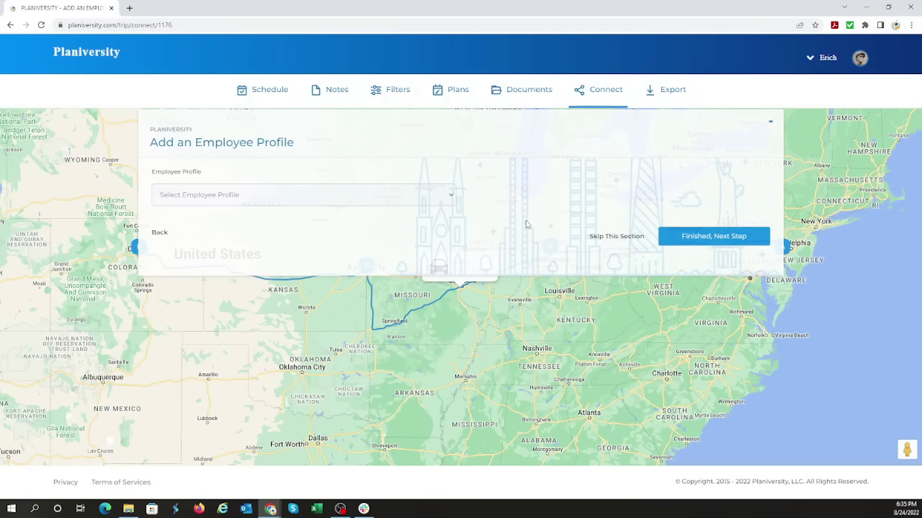
{"action": "left_click", "coordinate": [437, 201]}
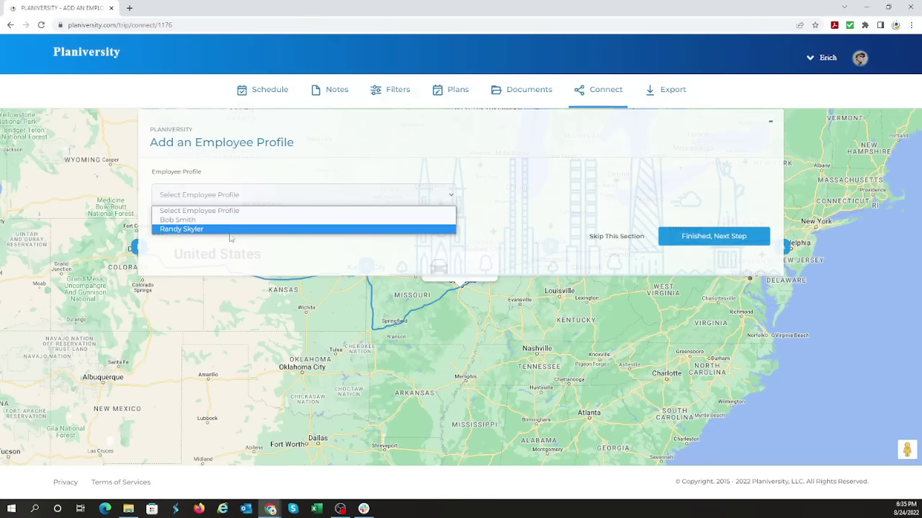
{"action": "left_click", "coordinate": [192, 223]}
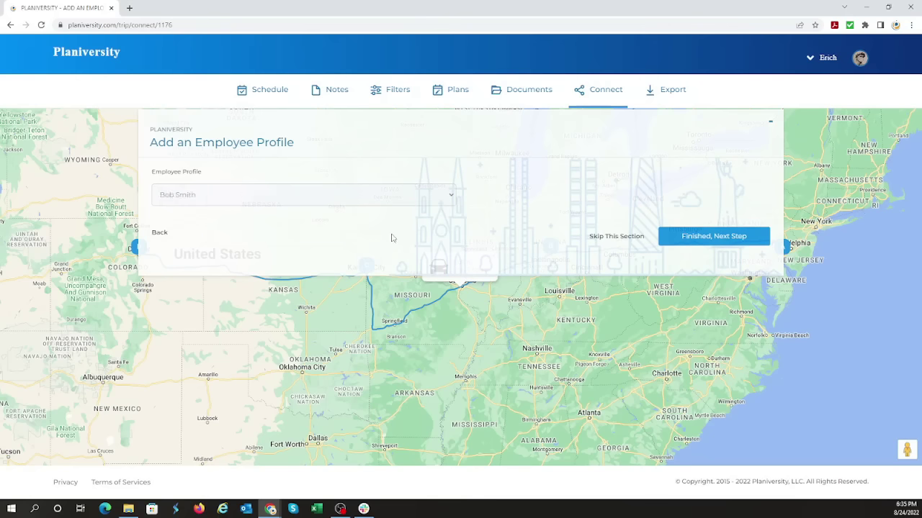
{"action": "left_click", "coordinate": [430, 200]}
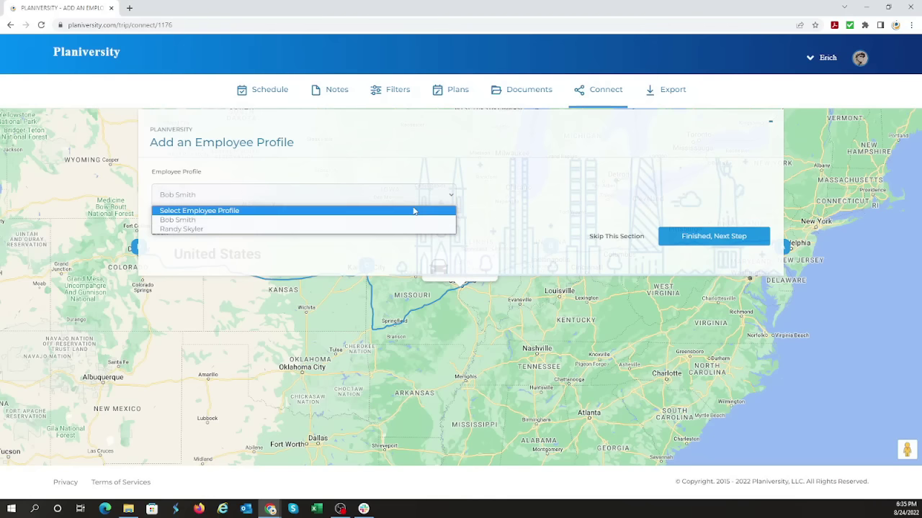
{"action": "left_click", "coordinate": [414, 209]}
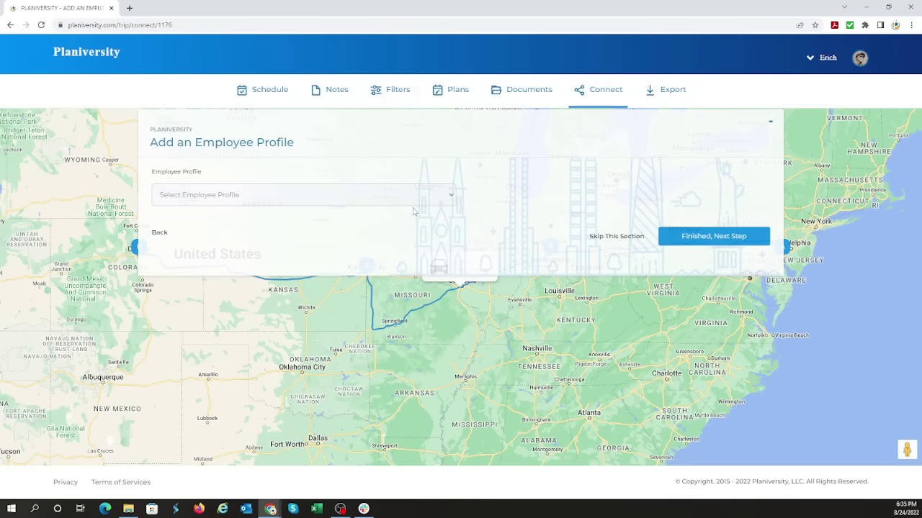
Step: Look through the available employee profiles and skip the section without selecting one, continuing to the trip export
{"action": "left_click", "coordinate": [262, 200]}
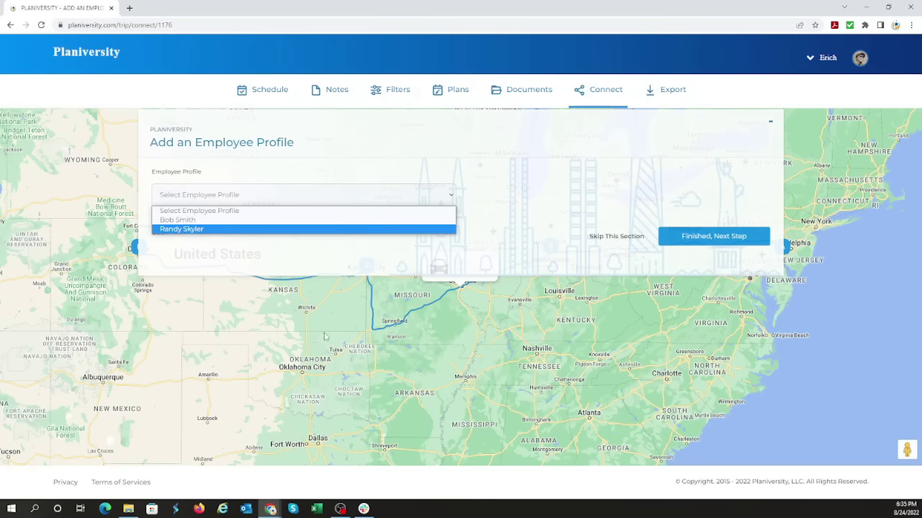
{"action": "left_click", "coordinate": [453, 167]}
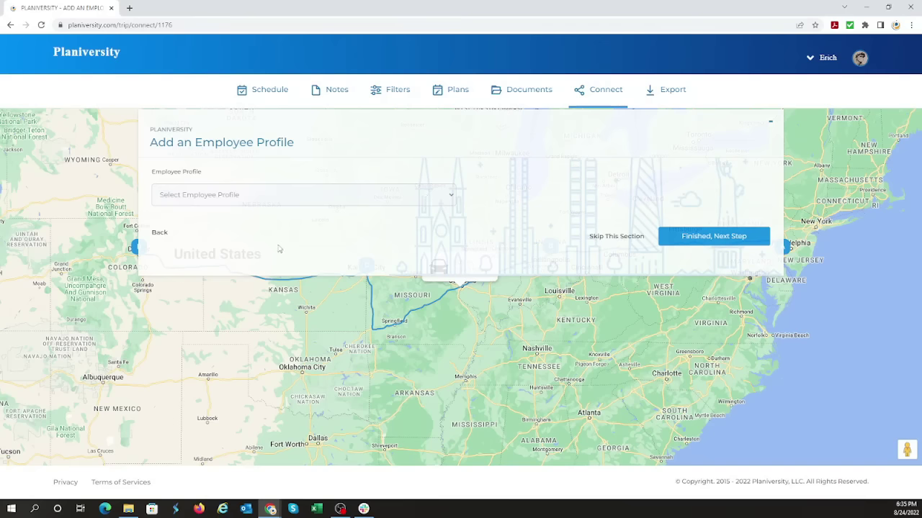
{"action": "left_click", "coordinate": [607, 241]}
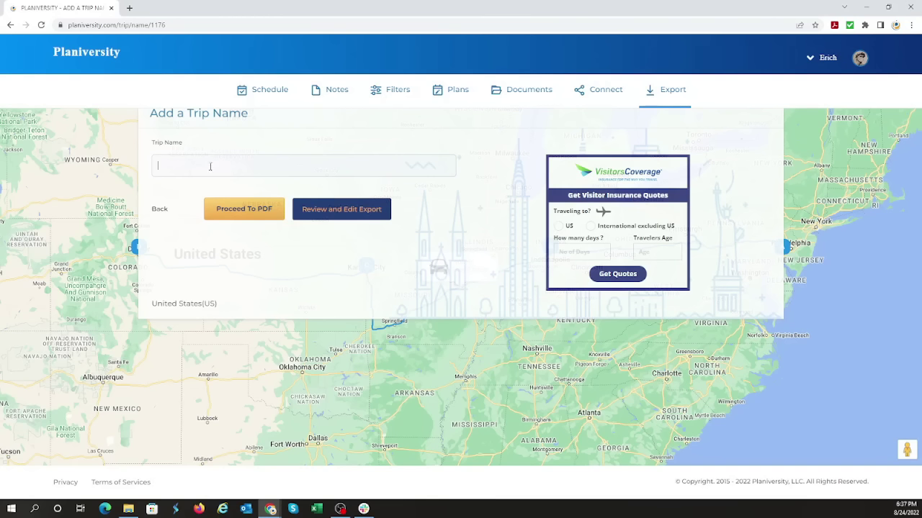
Step: Name the trip "Visiting friends in Denver" and open its export for review and editing
{"action": "type", "text": "Visiting friends in Denver"}
{"action": "left_click", "coordinate": [315, 211]}
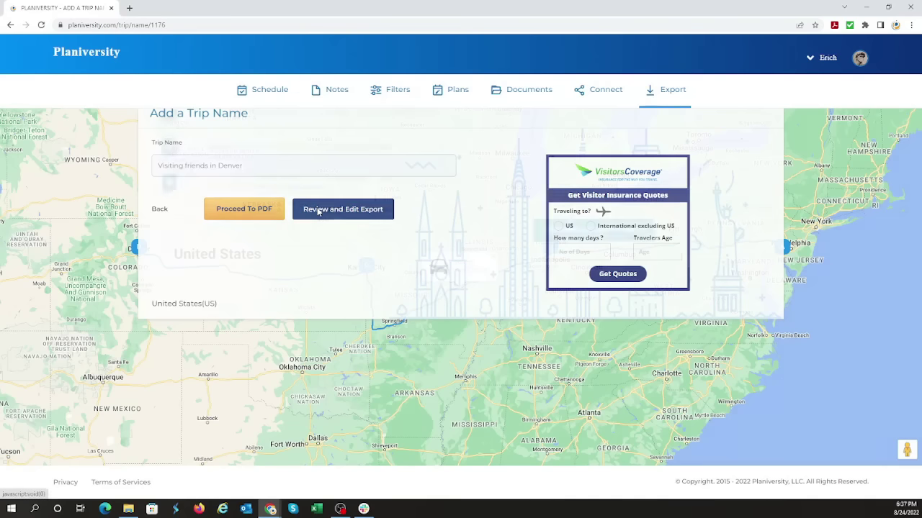
Step: Review the listed reminders and notes without removing any, finish the review and generate the itinerary PDF
{"action": "scroll", "coordinate": [308, 186], "scroll_direction": "down", "scroll_amount": 1}
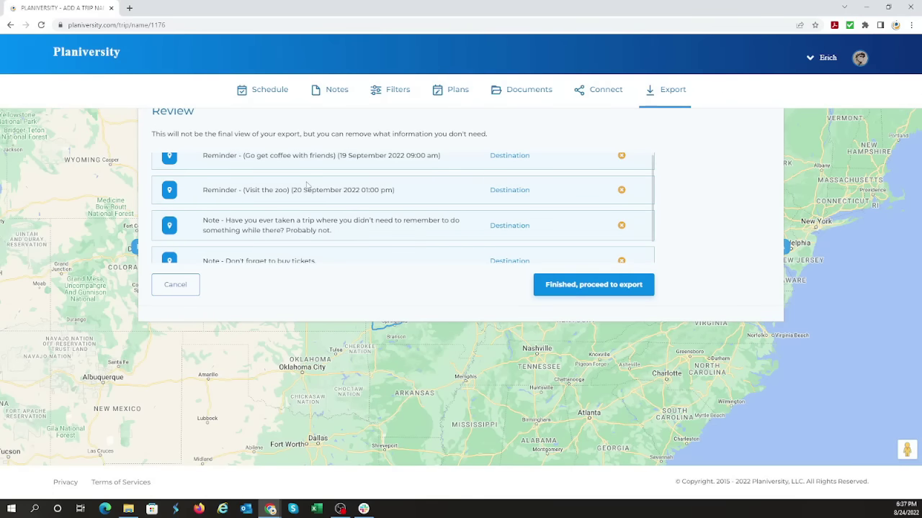
{"action": "scroll", "coordinate": [273, 182], "scroll_direction": "up", "scroll_amount": 1}
{"action": "scroll", "coordinate": [229, 179], "scroll_direction": "down", "scroll_amount": 2}
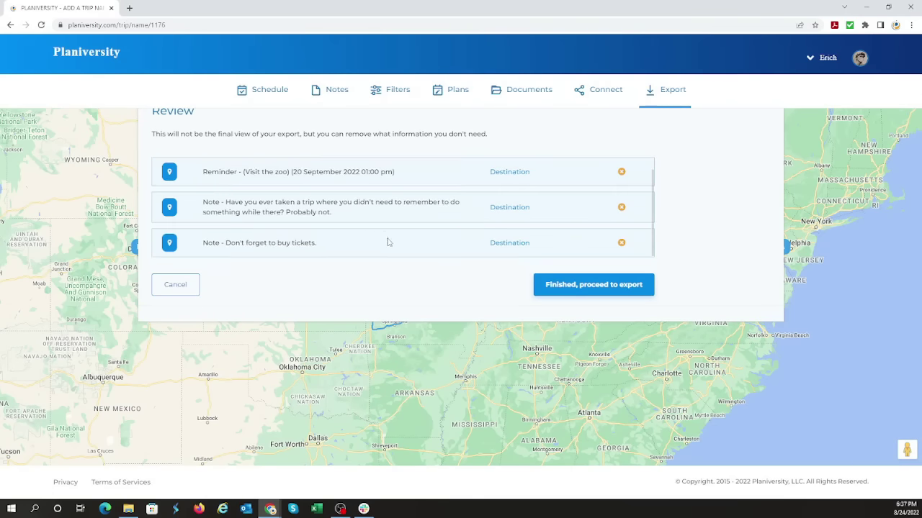
{"action": "scroll", "coordinate": [385, 240], "scroll_direction": "up", "scroll_amount": 2}
{"action": "scroll", "coordinate": [238, 225], "scroll_direction": "down", "scroll_amount": 2}
{"action": "scroll", "coordinate": [253, 253], "scroll_direction": "up", "scroll_amount": 1}
{"action": "scroll", "coordinate": [253, 252], "scroll_direction": "up", "scroll_amount": 1}
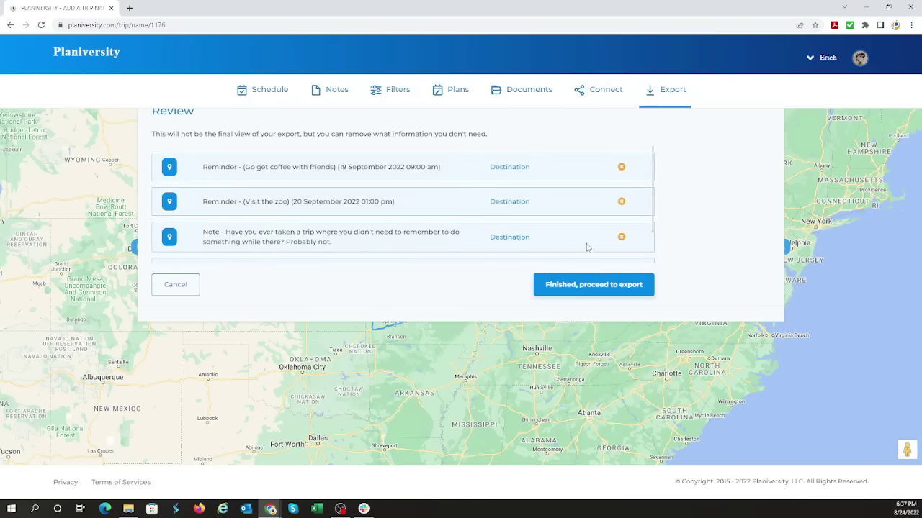
{"action": "left_click", "coordinate": [594, 292]}
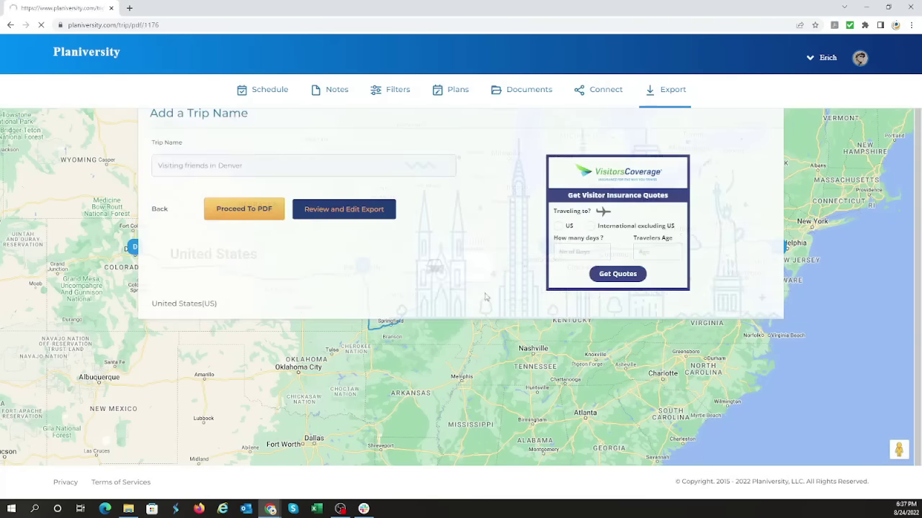
{"action": "left_click", "coordinate": [243, 208]}
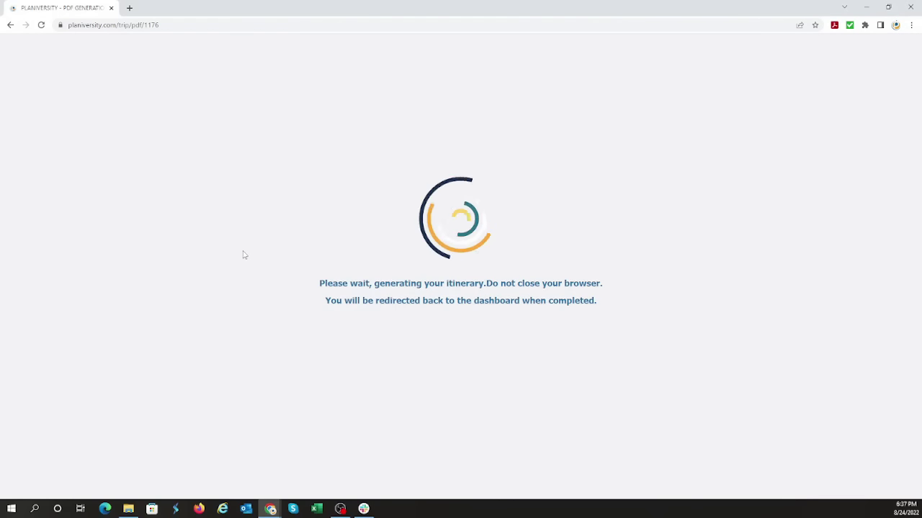